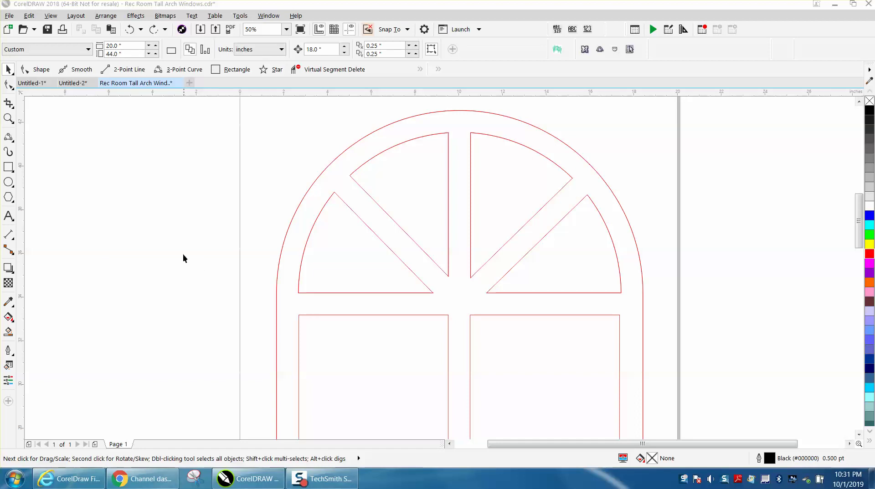
Step: Zoom in on the upper-right of the arched window and select its upper-right pane
{"action": "left_click", "coordinate": [7, 119]}
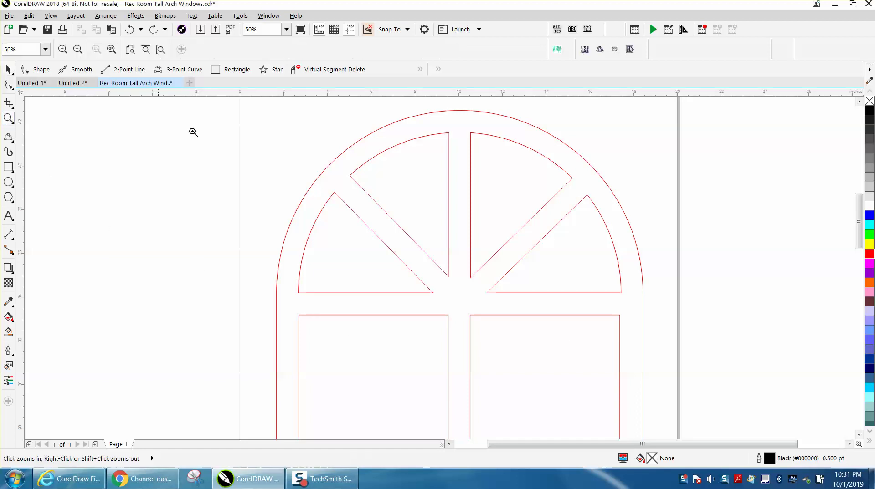
{"action": "right_click", "coordinate": [286, 146]}
{"action": "left_click_drag", "start_coordinate": [301, 136], "coordinate": [515, 243]}
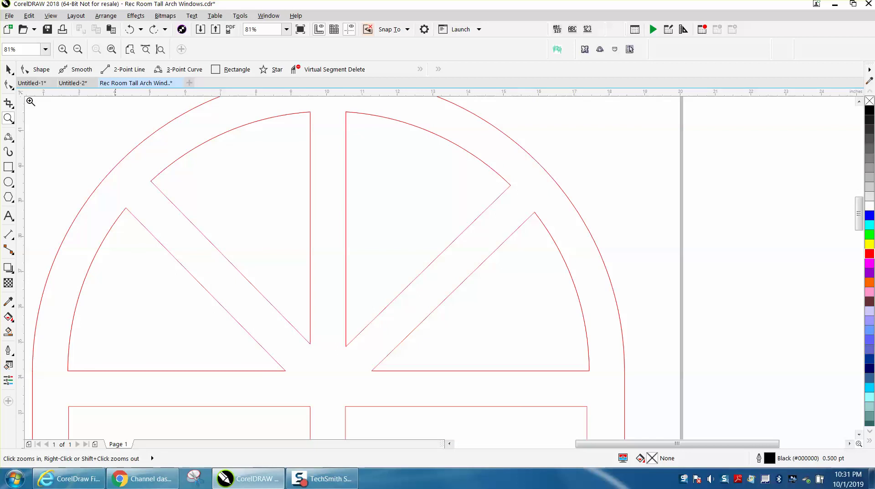
{"action": "left_click", "coordinate": [8, 69]}
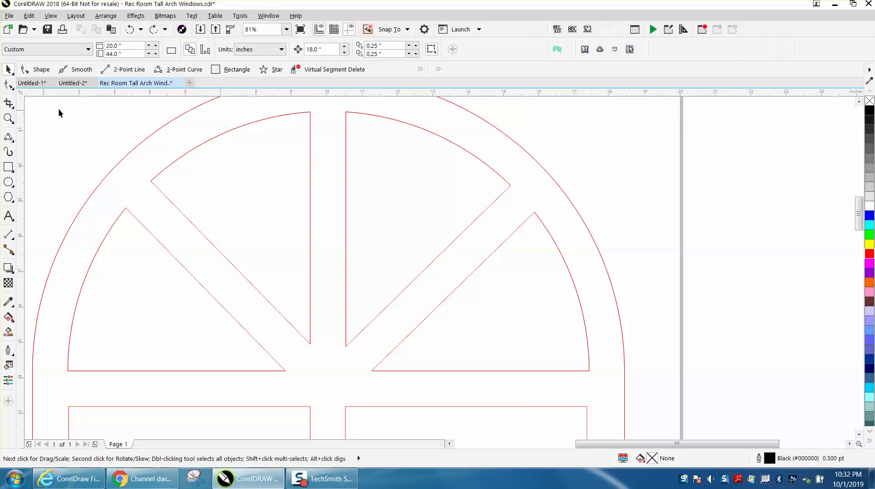
{"action": "left_click", "coordinate": [388, 119]}
{"action": "left_click_drag", "start_coordinate": [428, 229], "coordinate": [715, 229]}
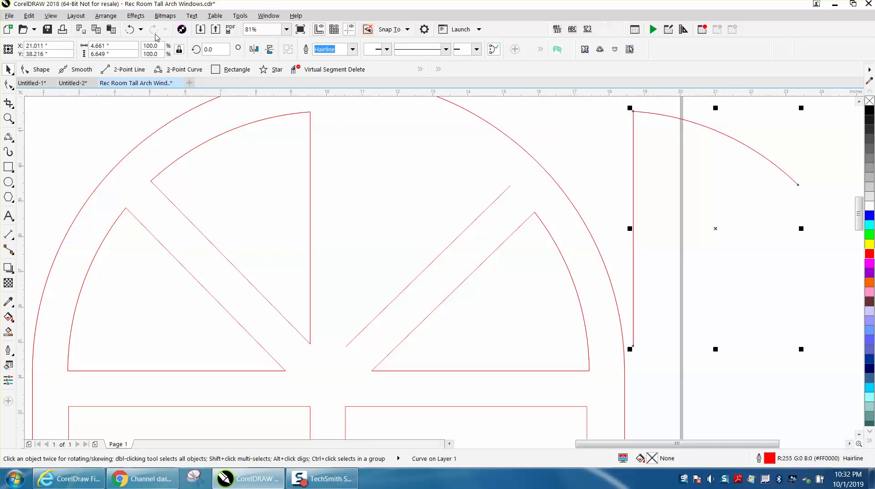
{"action": "left_click", "coordinate": [130, 29]}
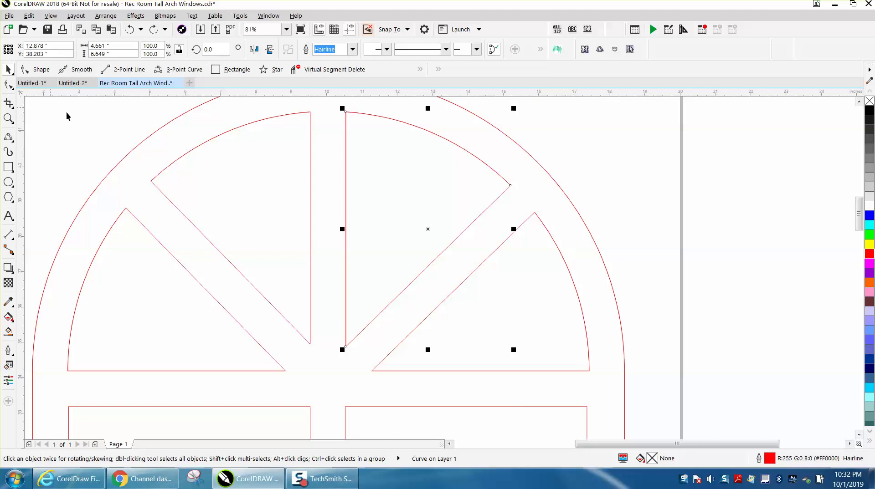
{"action": "scroll", "coordinate": [67, 113], "scroll_direction": "down", "scroll_amount": 3}
{"action": "scroll", "coordinate": [296, 170], "scroll_direction": "down", "scroll_amount": 2}
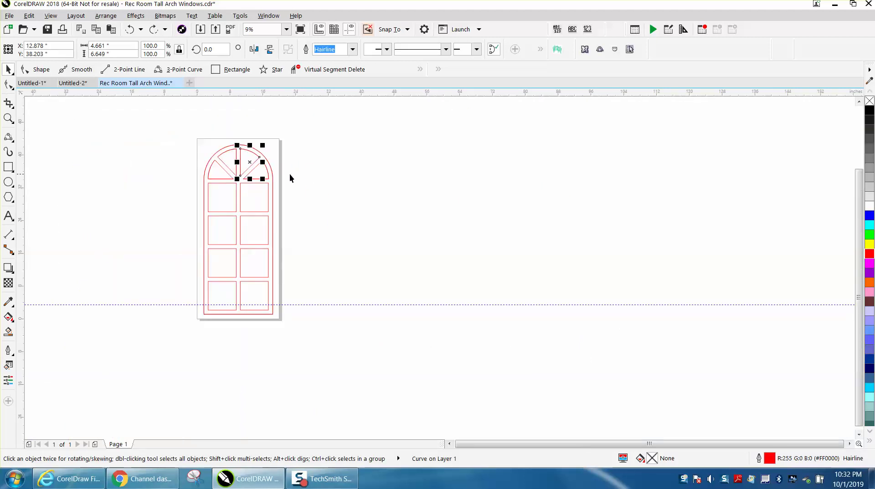
{"action": "scroll", "coordinate": [294, 174], "scroll_direction": "up", "scroll_amount": 2}
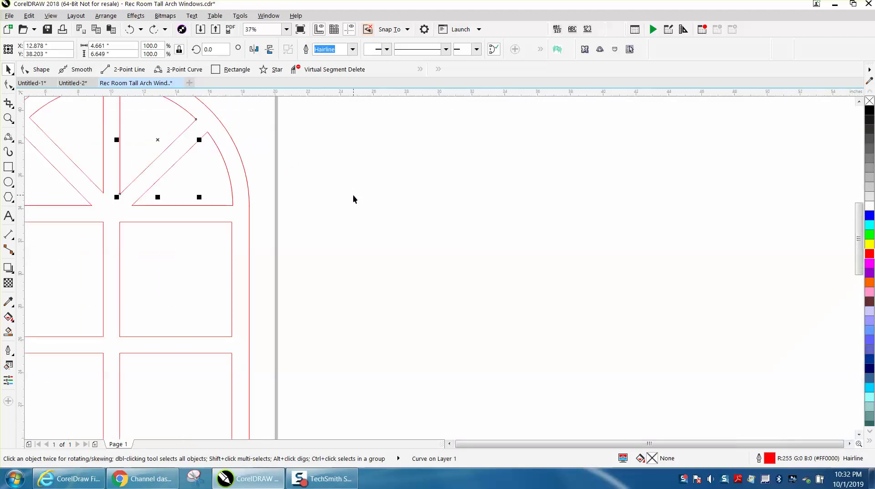
{"action": "scroll", "coordinate": [353, 197], "scroll_direction": "down", "scroll_amount": 2}
{"action": "left_click", "coordinate": [8, 118]}
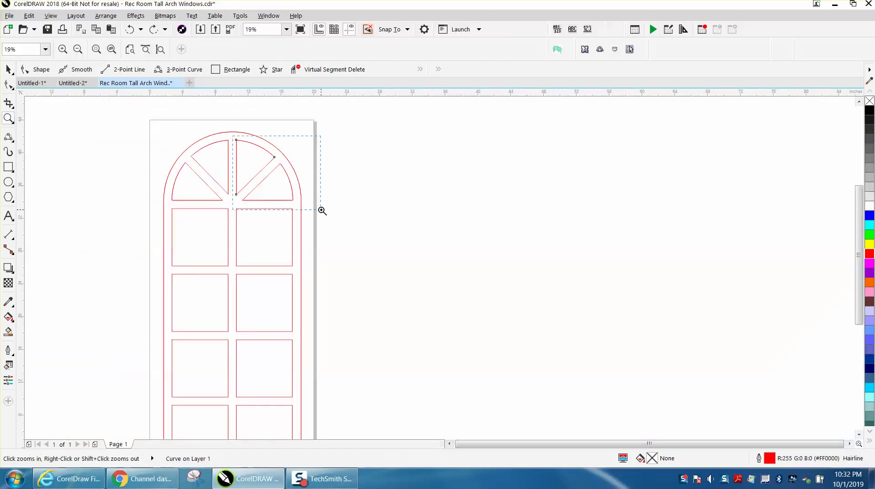
{"action": "left_click_drag", "start_coordinate": [323, 211], "coordinate": [322, 211]}
Step: Magnify the pane's corner node, test-drag it to inspect the ends, then undo
{"action": "left_click", "coordinate": [8, 84]}
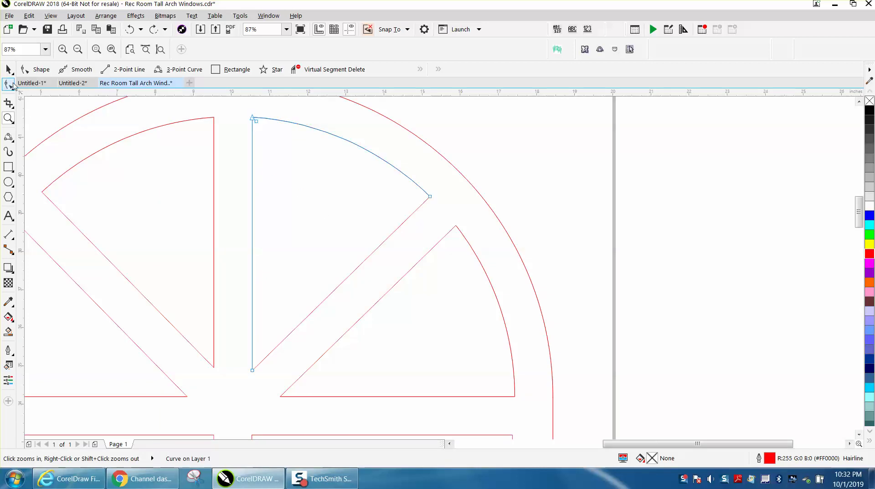
{"action": "left_click", "coordinate": [8, 118]}
{"action": "left_click_drag", "start_coordinate": [395, 172], "coordinate": [523, 251]}
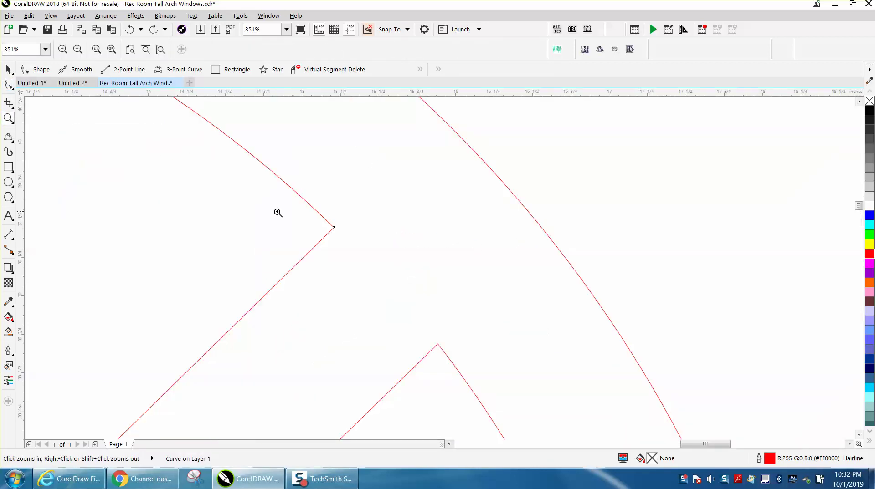
{"action": "left_click_drag", "start_coordinate": [319, 212], "coordinate": [356, 241]}
{"action": "scroll", "coordinate": [356, 245], "scroll_direction": "up", "scroll_amount": 4}
{"action": "left_click", "coordinate": [9, 84]}
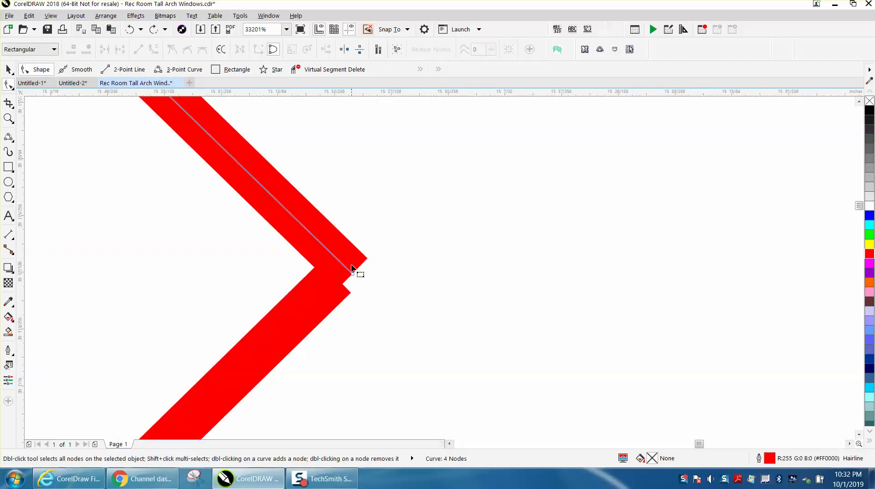
{"action": "left_click_drag", "start_coordinate": [353, 275], "coordinate": [386, 239]}
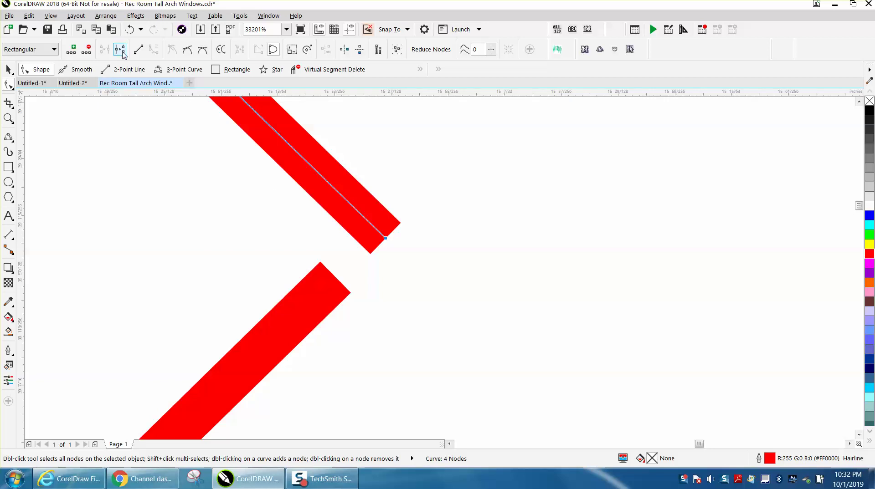
{"action": "left_click", "coordinate": [130, 29]}
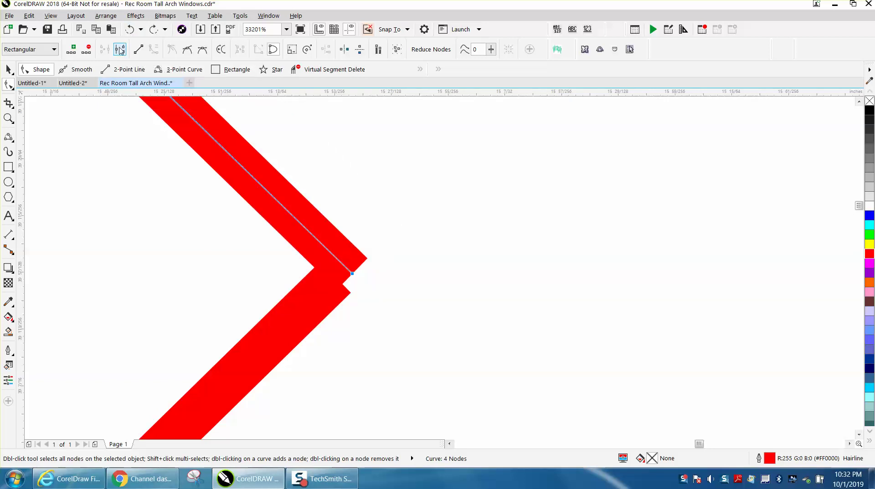
Step: Break the curve at the corner node, test-pull the split end, undo, and add the lower stroke
{"action": "left_click", "coordinate": [120, 49]}
{"action": "left_click_drag", "start_coordinate": [355, 270], "coordinate": [390, 237]}
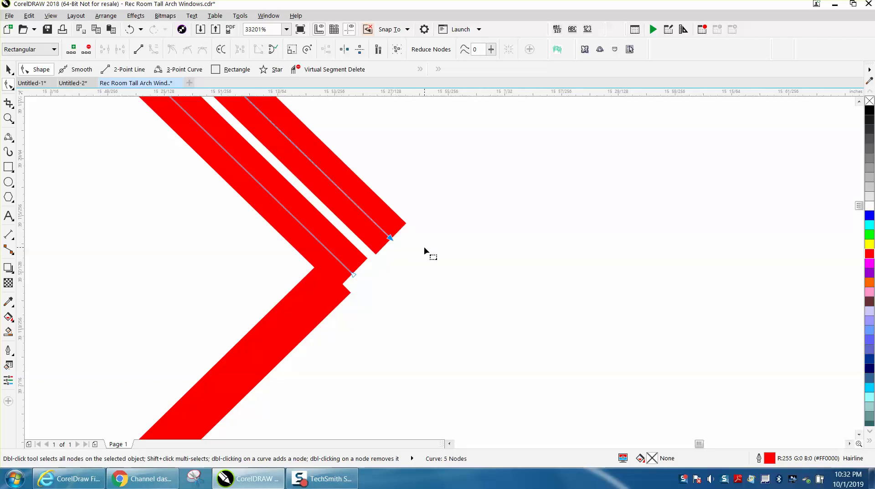
{"action": "scroll", "coordinate": [422, 246], "scroll_direction": "down", "scroll_amount": 2}
{"action": "key", "text": "ctrl+z"}
{"action": "key", "text": "ctrl+z"}
{"action": "scroll", "coordinate": [407, 240], "scroll_direction": "down", "scroll_amount": 2}
{"action": "left_click", "coordinate": [8, 119]}
{"action": "left_click_drag", "start_coordinate": [474, 302], "coordinate": [474, 302]}
{"action": "key", "text": "F10"}
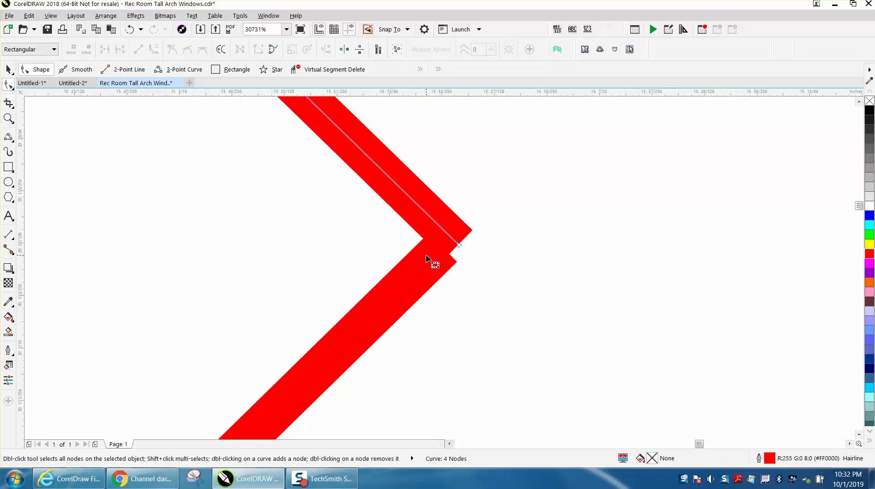
{"action": "left_click", "coordinate": [426, 254], "text": "shift"}
Step: Join the two corner end nodes with Join Curves at a 0.5" gap tolerance
{"action": "left_click_drag", "start_coordinate": [498, 234], "coordinate": [399, 278]}
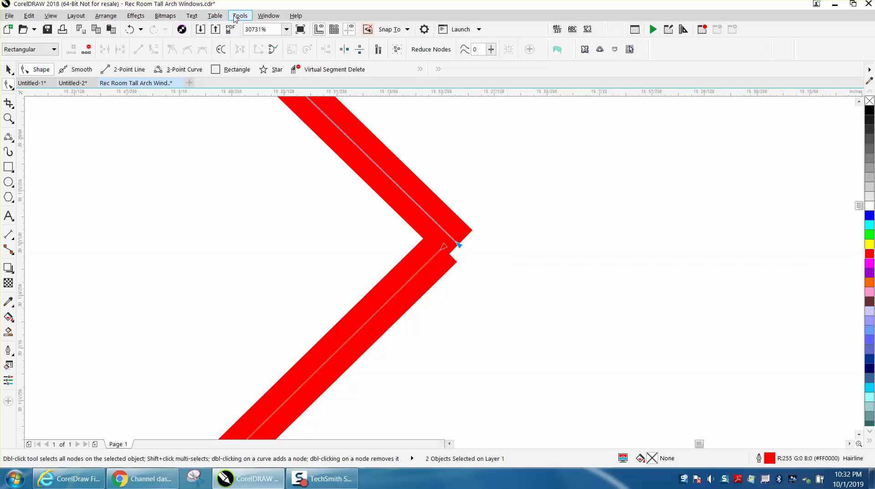
{"action": "left_click", "coordinate": [268, 16]}
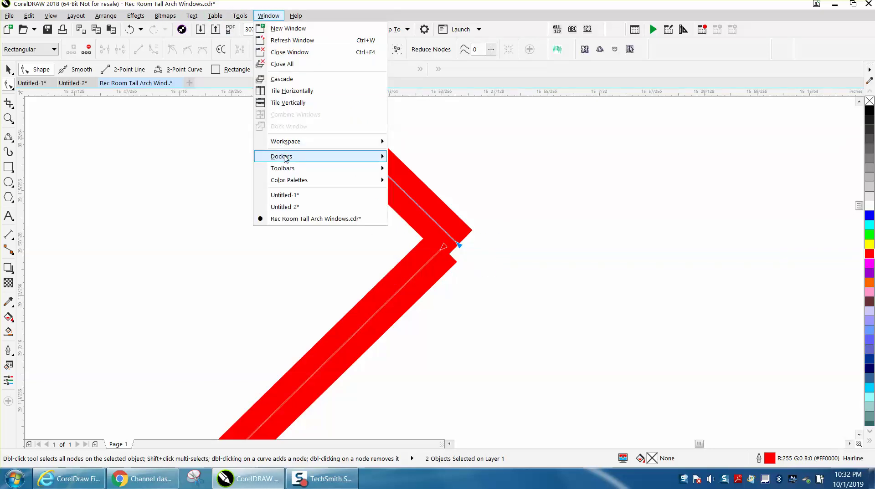
{"action": "mouse_move", "coordinate": [284, 157]}
{"action": "left_click", "coordinate": [423, 275]}
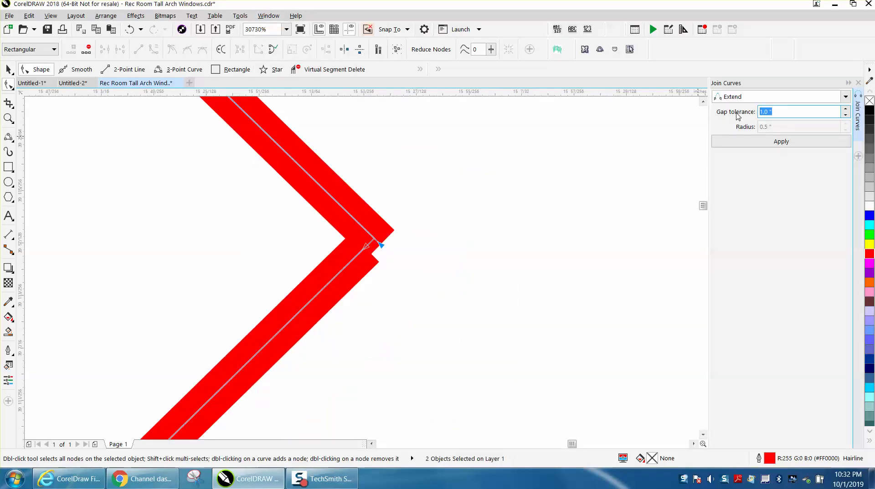
{"action": "type", "text": ".5"}
{"action": "left_click", "coordinate": [781, 141]}
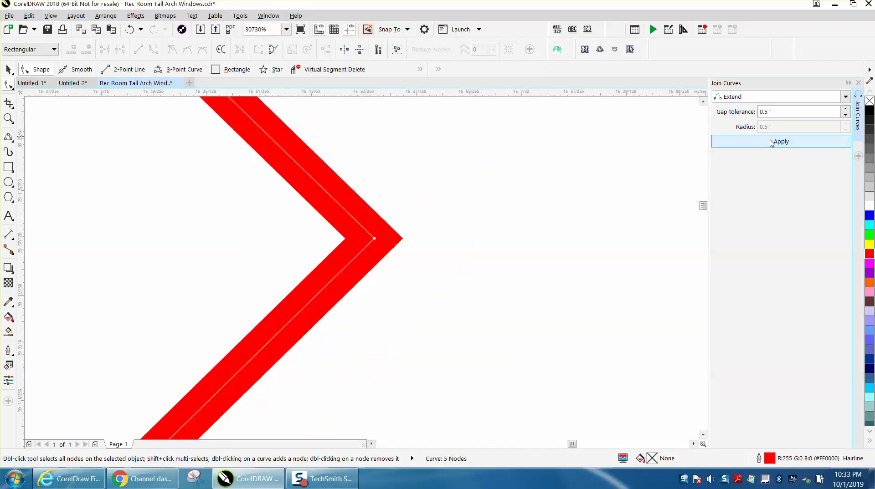
{"action": "scroll", "coordinate": [484, 156], "scroll_direction": "down", "scroll_amount": 4}
{"action": "scroll", "coordinate": [523, 169], "scroll_direction": "down", "scroll_amount": 5}
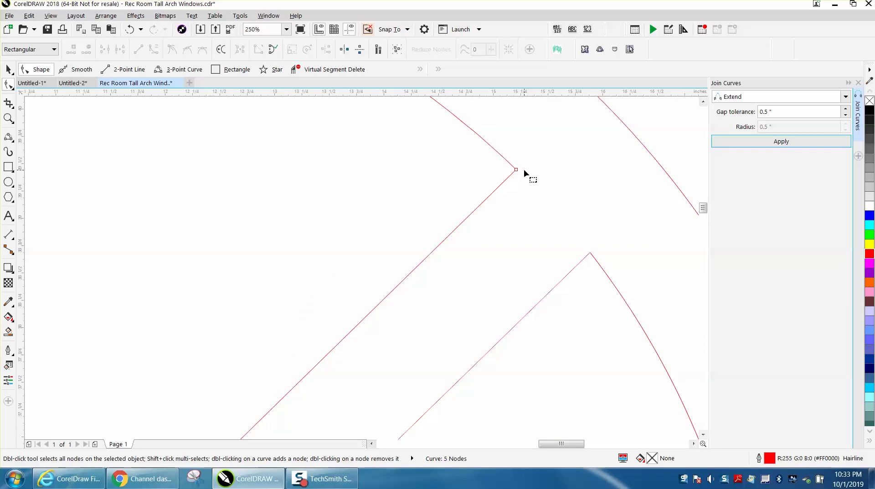
Step: Pick Virtual Segment Delete in Untitled-1, then return to the arch window, deselect and zoom out
{"action": "left_click", "coordinate": [8, 69]}
{"action": "left_click", "coordinate": [30, 83]}
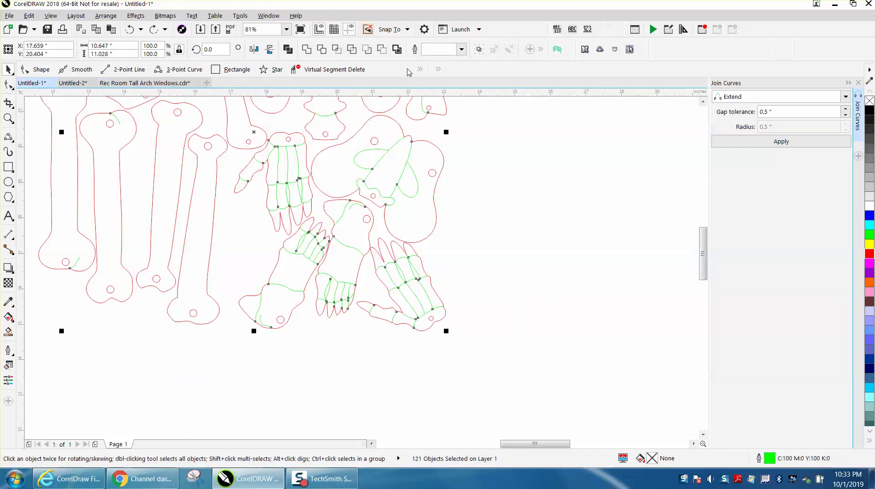
{"action": "left_click", "coordinate": [349, 70]}
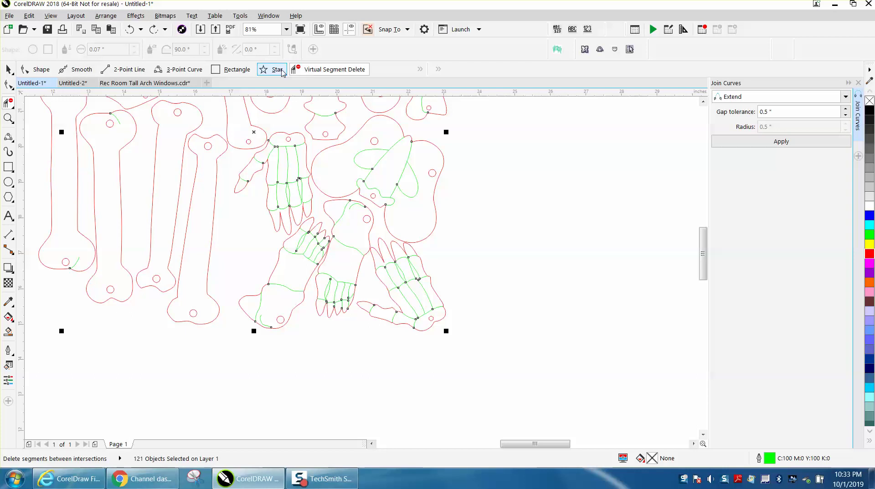
{"action": "left_click", "coordinate": [177, 83]}
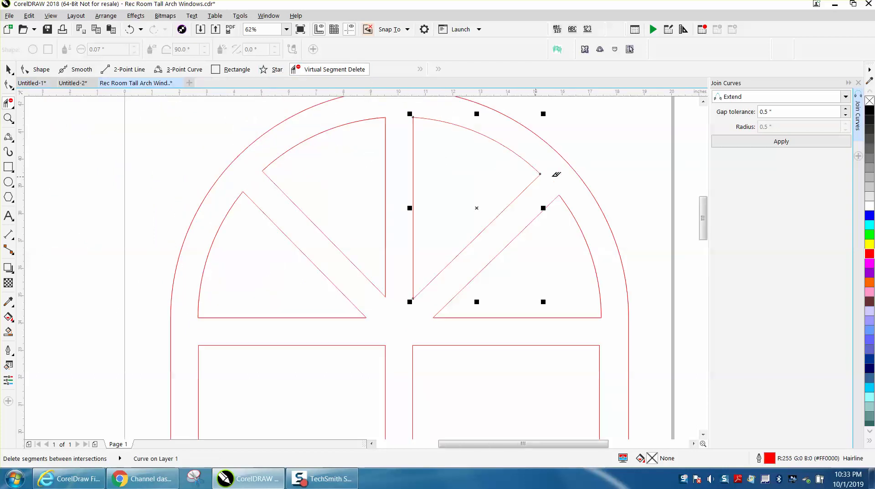
{"action": "left_click", "coordinate": [8, 69]}
{"action": "left_click", "coordinate": [404, 184]}
{"action": "scroll", "coordinate": [412, 178], "scroll_direction": "down", "scroll_amount": 4}
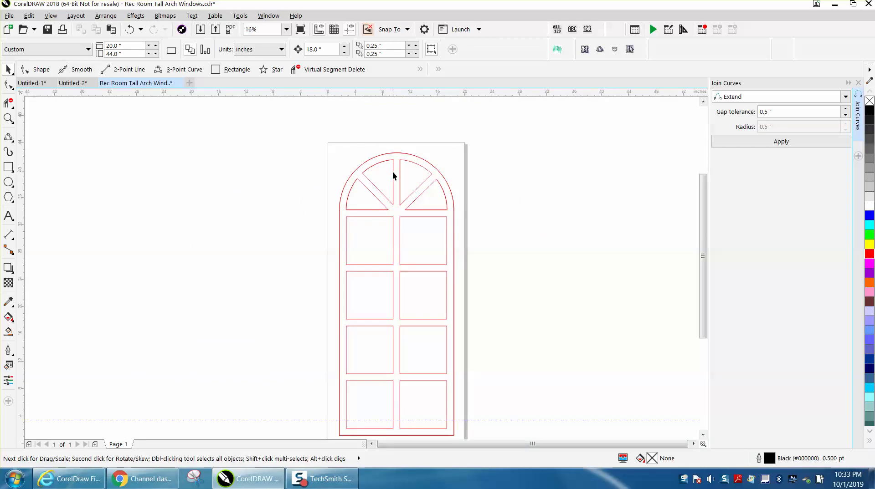
Step: Smart Fill the whole arch window into a new outline and nudge it right of the original
{"action": "scroll", "coordinate": [392, 171], "scroll_direction": "down", "scroll_amount": 2}
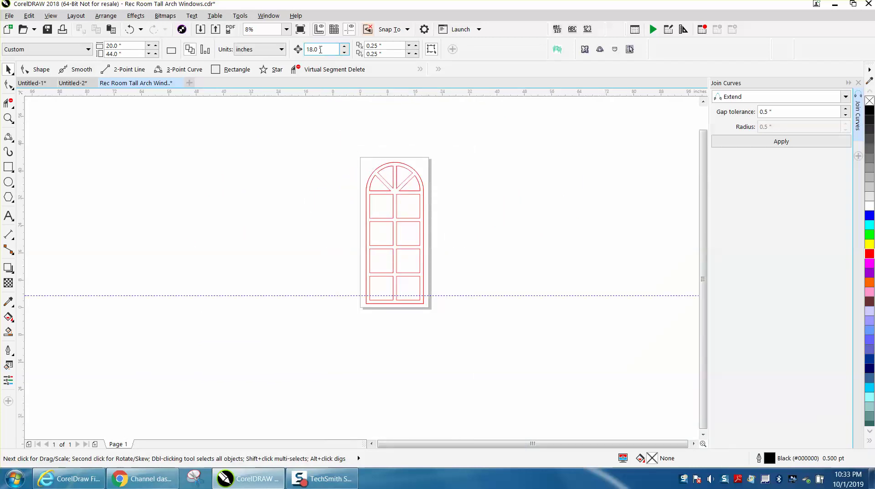
{"action": "left_click_drag", "start_coordinate": [352, 129], "coordinate": [487, 346]}
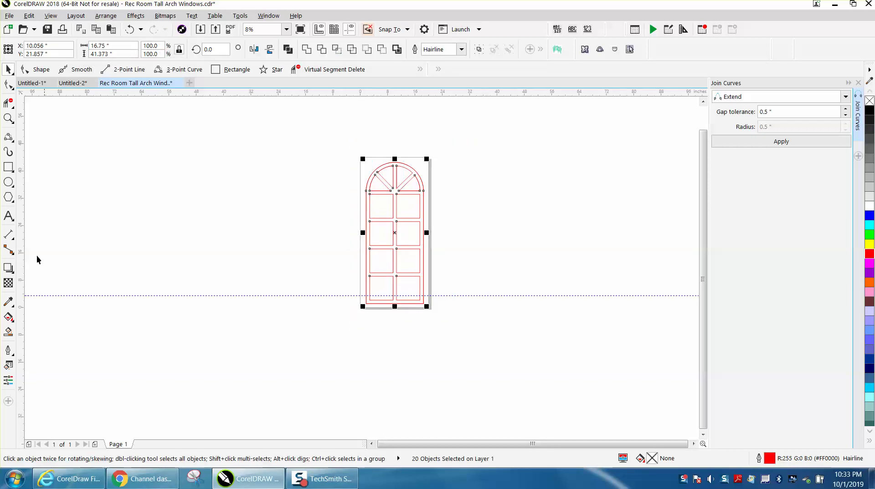
{"action": "left_click", "coordinate": [9, 332]}
{"action": "left_click", "coordinate": [396, 194]}
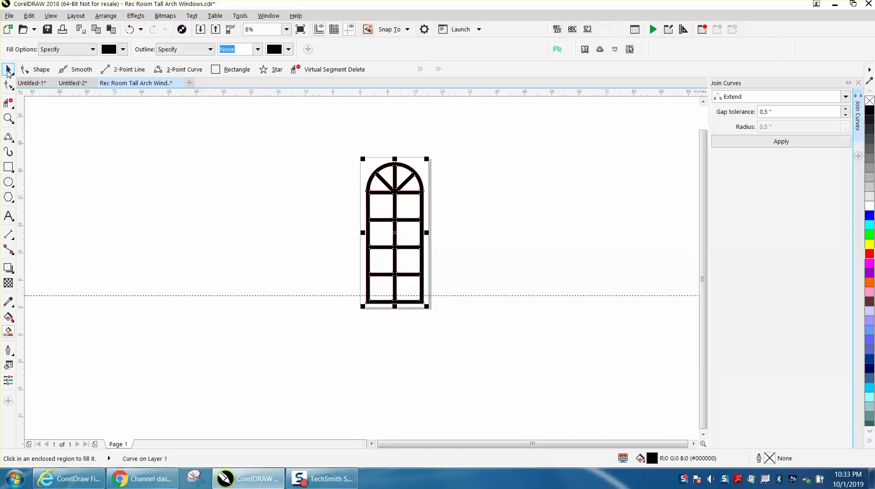
{"action": "key", "text": "Right"}
{"action": "key", "text": "Right"}
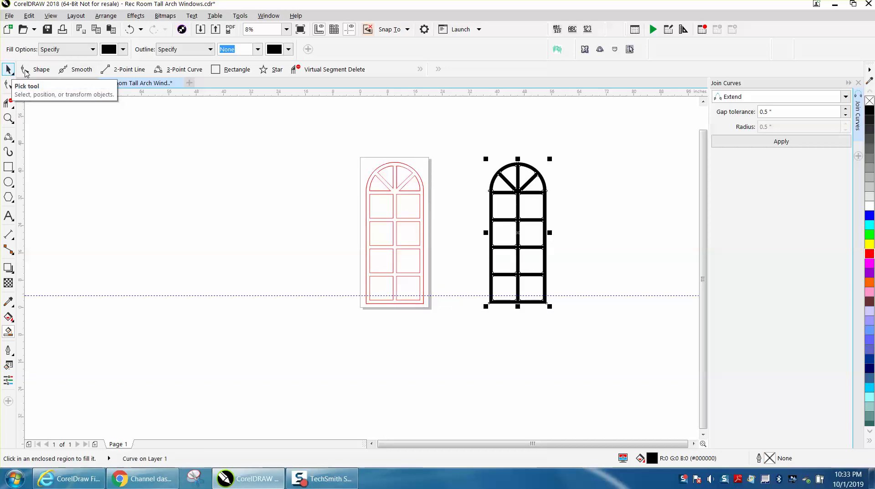
Step: Give the new window no fill and a red outline, closing the Join Curves docker
{"action": "left_click", "coordinate": [858, 83]}
{"action": "left_click", "coordinate": [869, 100]}
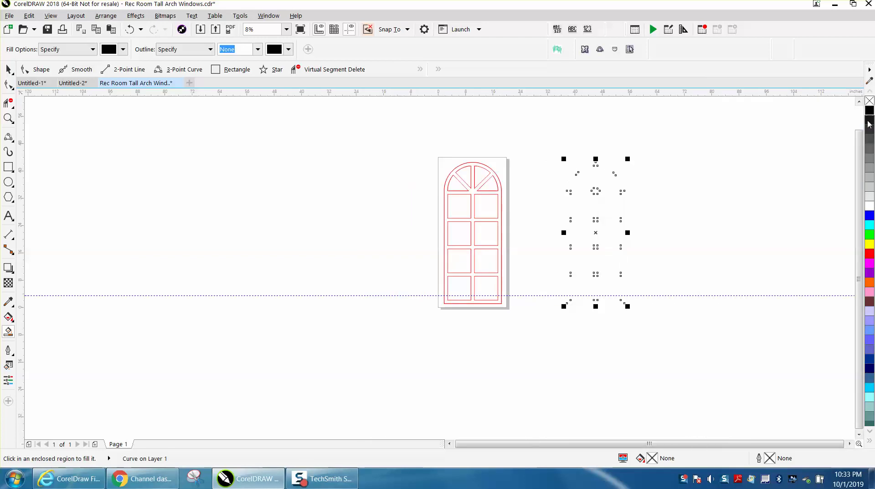
{"action": "right_click", "coordinate": [869, 254]}
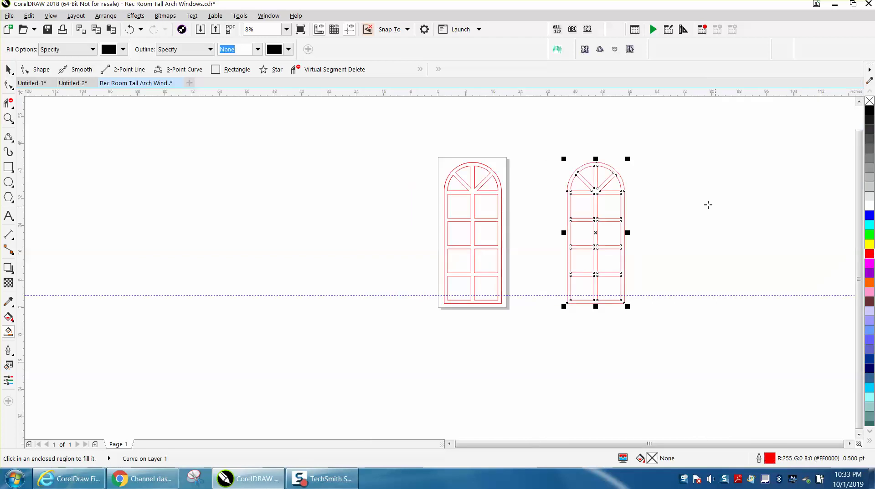
Step: Paste a copy of an arch curve beside the original page and zoom in on it
{"action": "left_click", "coordinate": [9, 119]}
{"action": "left_click_drag", "start_coordinate": [584, 156], "coordinate": [626, 197]}
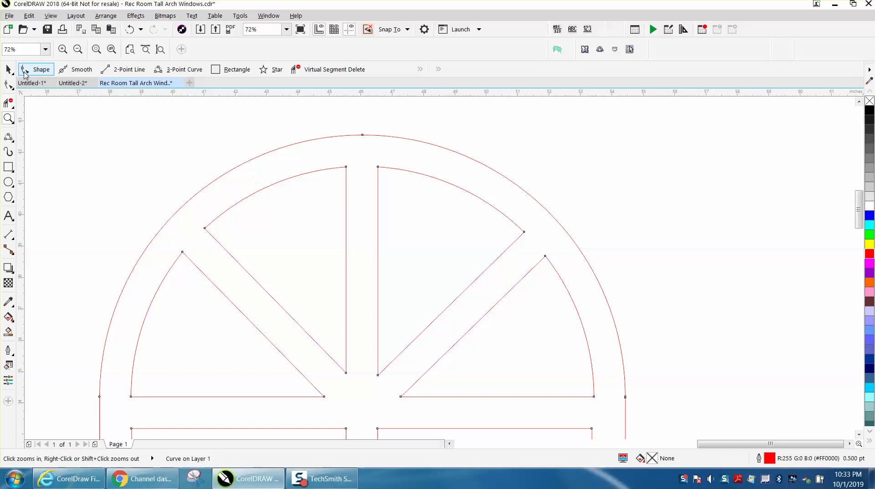
{"action": "left_click", "coordinate": [8, 70]}
{"action": "scroll", "coordinate": [501, 139], "scroll_direction": "down", "scroll_amount": 3}
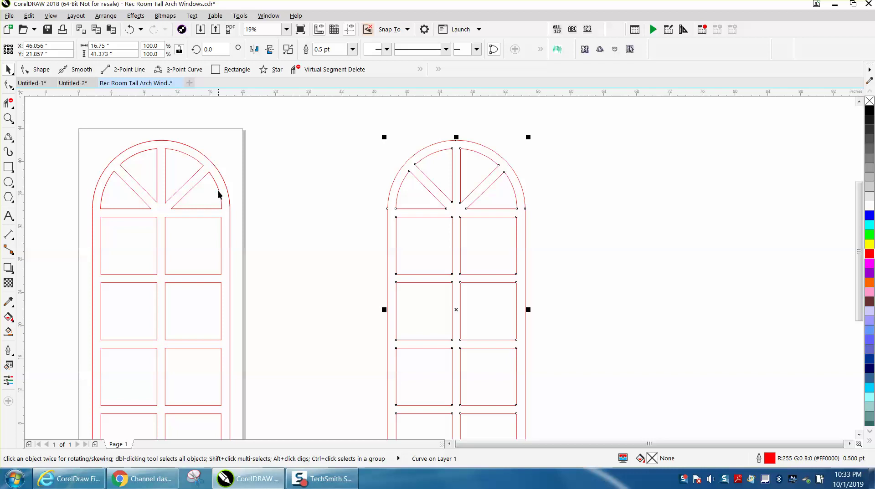
{"action": "key", "text": "ctrl+v"}
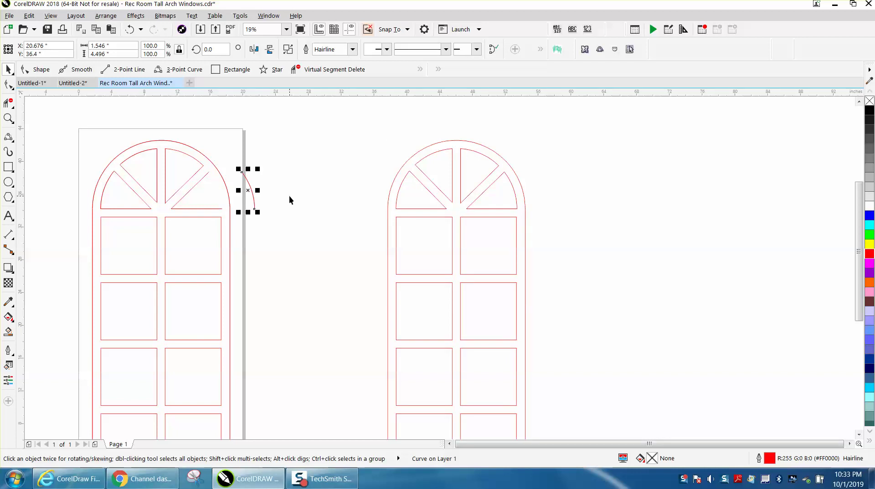
{"action": "left_click", "coordinate": [8, 118]}
{"action": "left_click_drag", "start_coordinate": [241, 167], "coordinate": [298, 227]}
{"action": "left_click", "coordinate": [9, 85]}
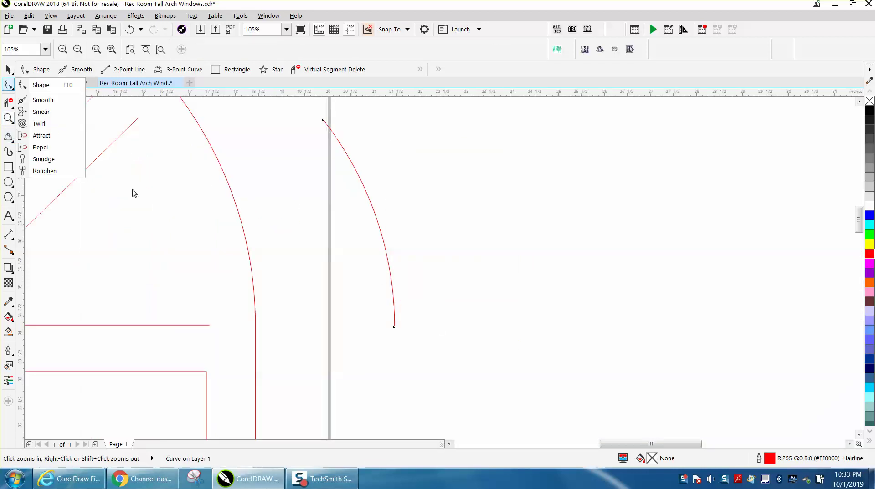
Step: Select the test arc's bottom end node, zoom in, and pull one doubled line aside
{"action": "left_click", "coordinate": [40, 85]}
{"action": "left_click_drag", "start_coordinate": [381, 302], "coordinate": [435, 348]}
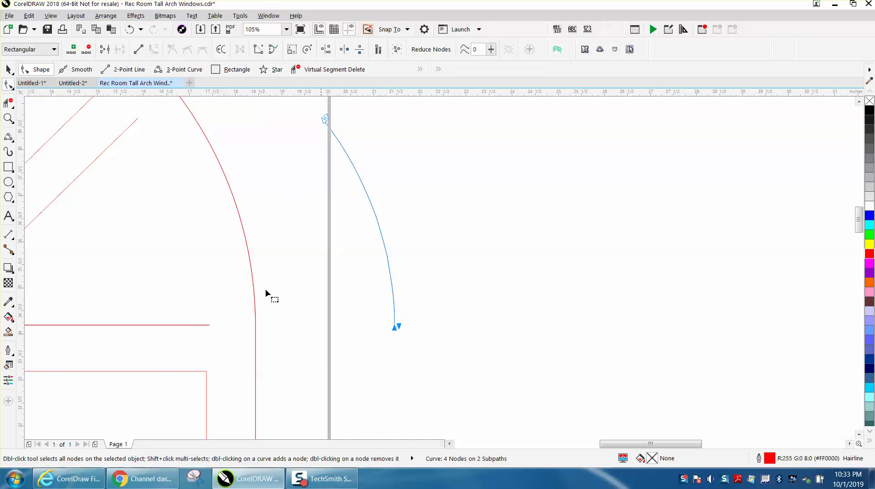
{"action": "left_click", "coordinate": [8, 118]}
{"action": "left_click_drag", "start_coordinate": [378, 311], "coordinate": [486, 368]}
{"action": "left_click_drag", "start_coordinate": [193, 171], "coordinate": [320, 226]}
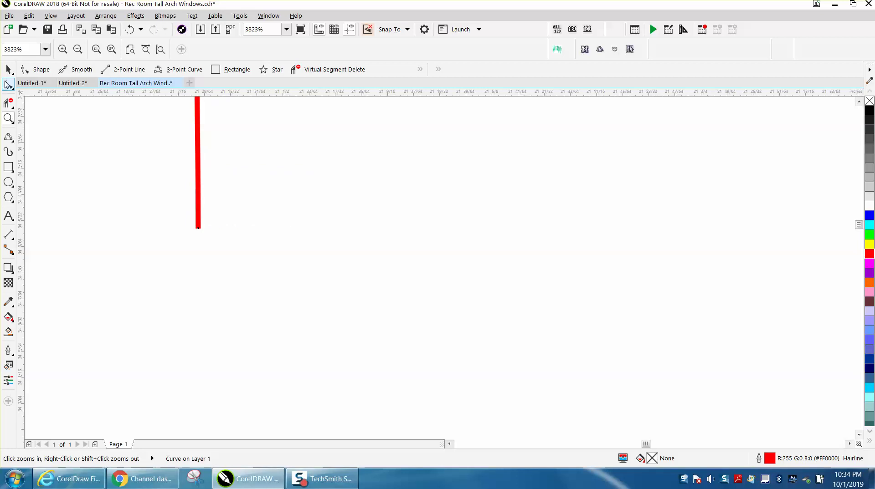
{"action": "key", "text": "F10"}
{"action": "left_click_drag", "start_coordinate": [205, 227], "coordinate": [238, 229]}
{"action": "scroll", "coordinate": [254, 230], "scroll_direction": "down", "scroll_amount": 7}
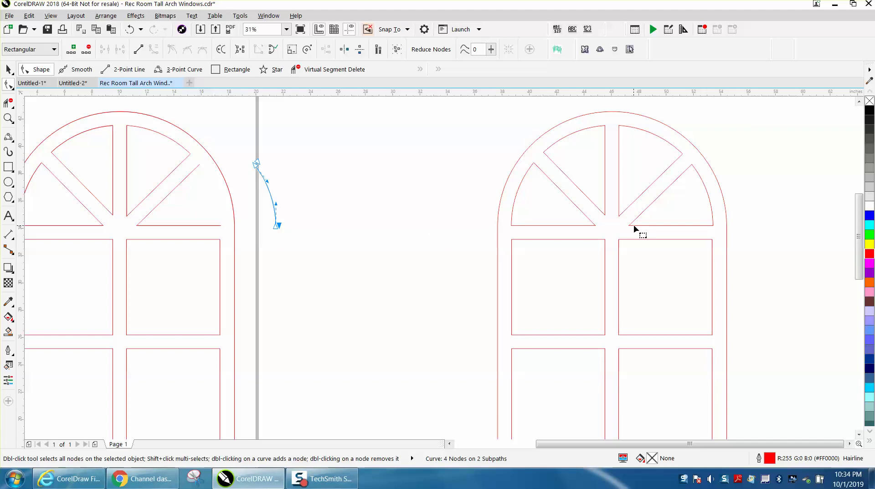
Step: Select the rebuilt red window and inspect the node at the arch's lower-right corner
{"action": "left_click", "coordinate": [636, 226]}
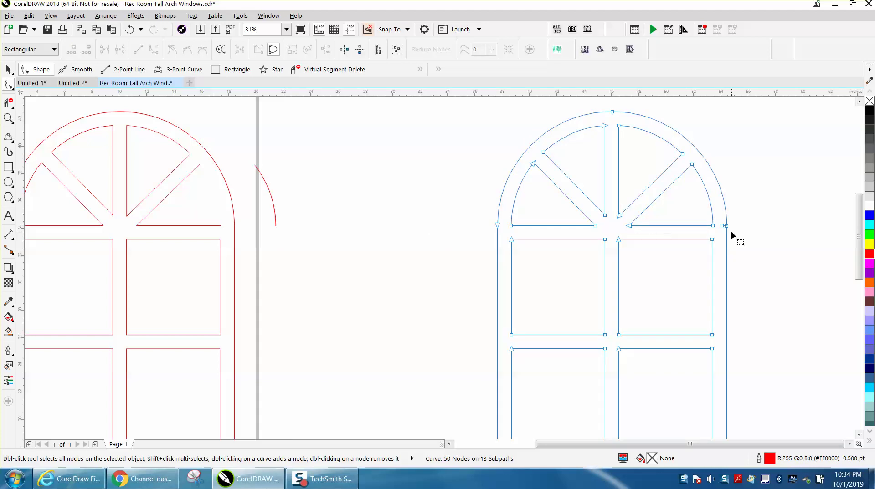
{"action": "left_click", "coordinate": [8, 119]}
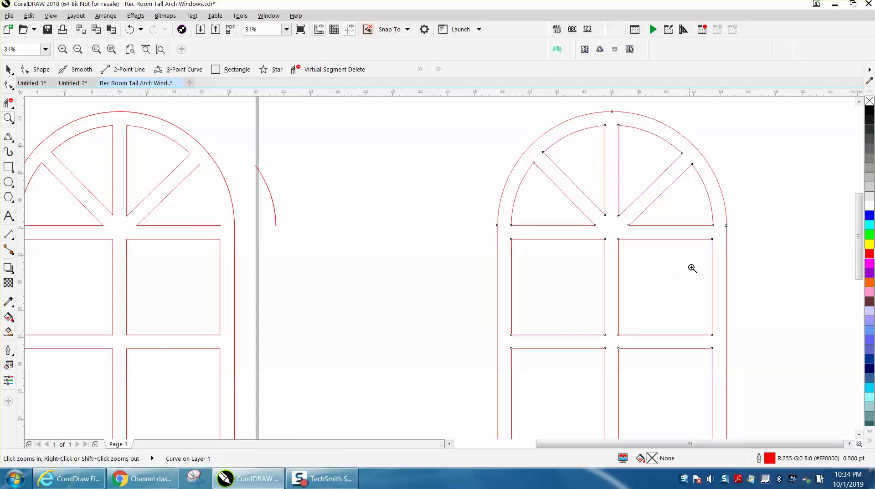
{"action": "left_click_drag", "start_coordinate": [717, 232], "coordinate": [758, 254]}
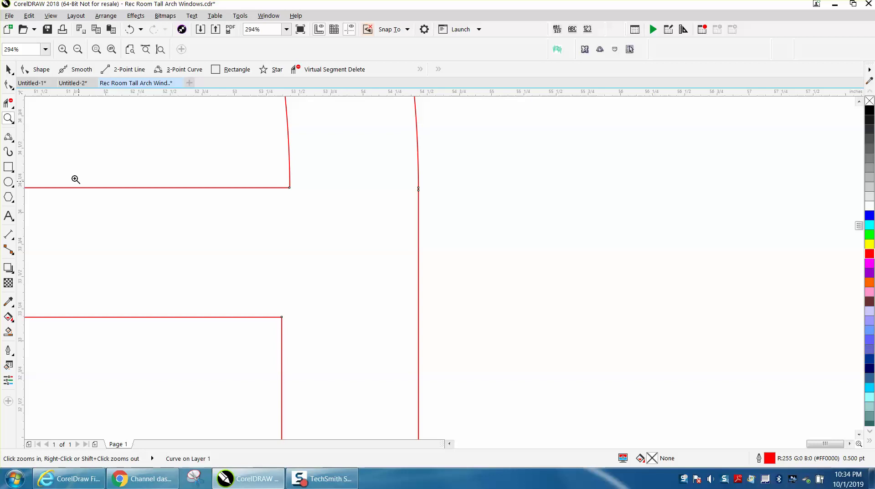
{"action": "scroll", "coordinate": [296, 211], "scroll_direction": "down", "scroll_amount": 2}
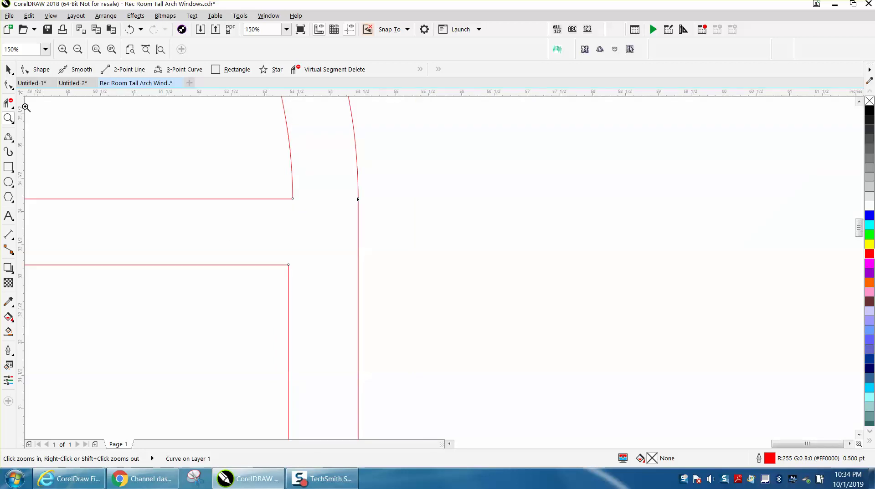
{"action": "left_click", "coordinate": [9, 84]}
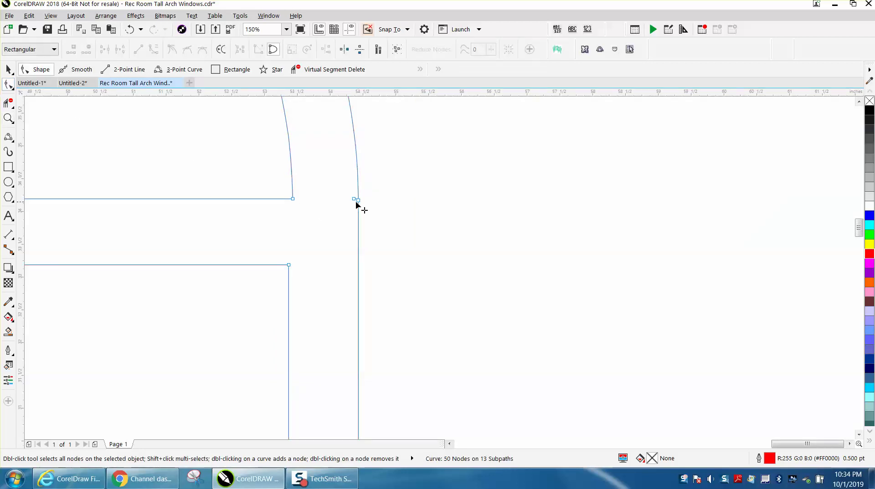
{"action": "left_click", "coordinate": [355, 200]}
{"action": "left_click", "coordinate": [417, 218]}
{"action": "scroll", "coordinate": [410, 216], "scroll_direction": "down", "scroll_amount": 5}
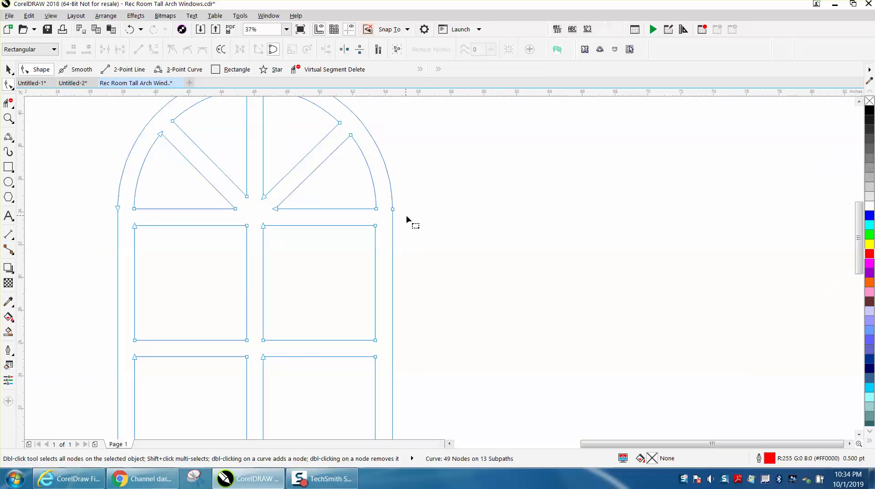
{"action": "scroll", "coordinate": [414, 244], "scroll_direction": "down", "scroll_amount": 2}
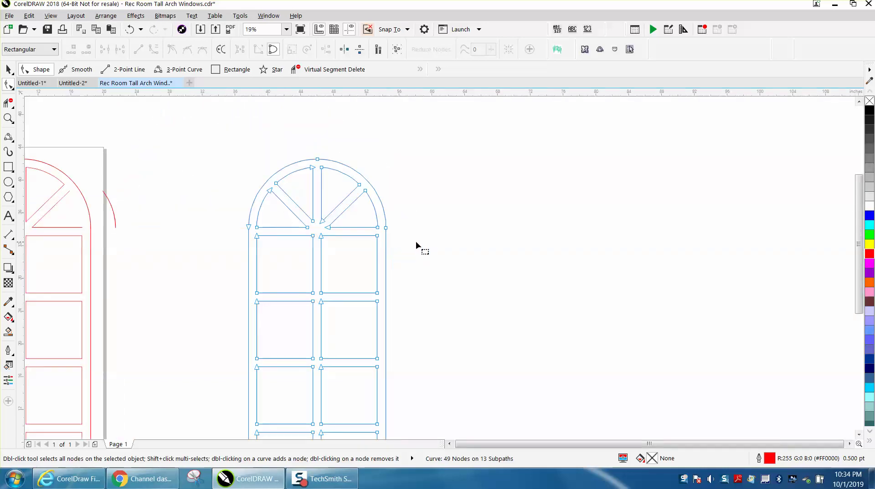
{"action": "scroll", "coordinate": [419, 231], "scroll_direction": "down", "scroll_amount": 1}
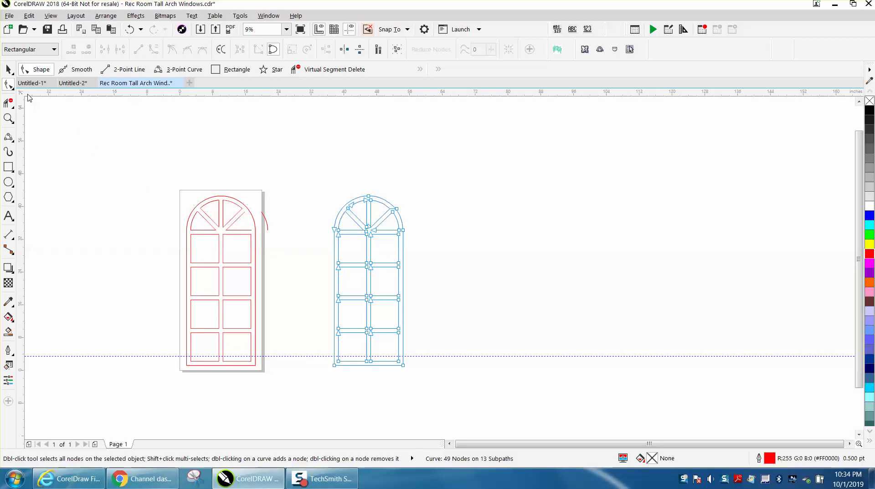
{"action": "left_click", "coordinate": [8, 118]}
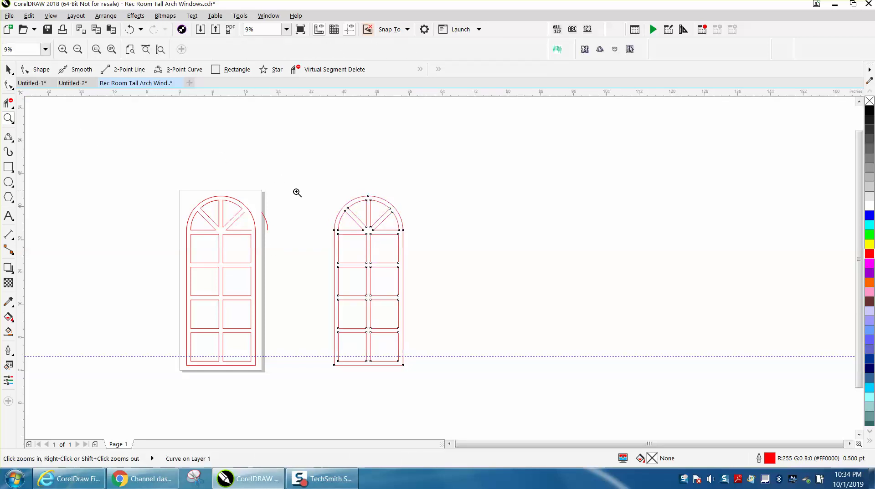
Step: Undo nine times until the rebuilt copy is gone
{"action": "left_click", "coordinate": [130, 29]}
{"action": "left_click", "coordinate": [130, 30]}
{"action": "left_click", "coordinate": [129, 29]}
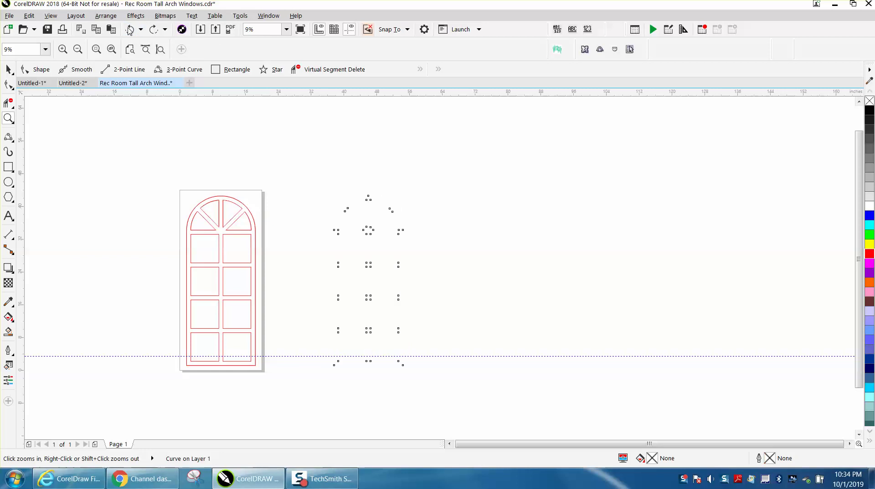
{"action": "left_click", "coordinate": [130, 30]}
{"action": "left_click", "coordinate": [130, 29]}
{"action": "left_click", "coordinate": [130, 30]}
{"action": "left_click", "coordinate": [130, 29]}
{"action": "left_click", "coordinate": [130, 29]}
{"action": "left_click", "coordinate": [130, 30]}
{"action": "left_click", "coordinate": [130, 30]}
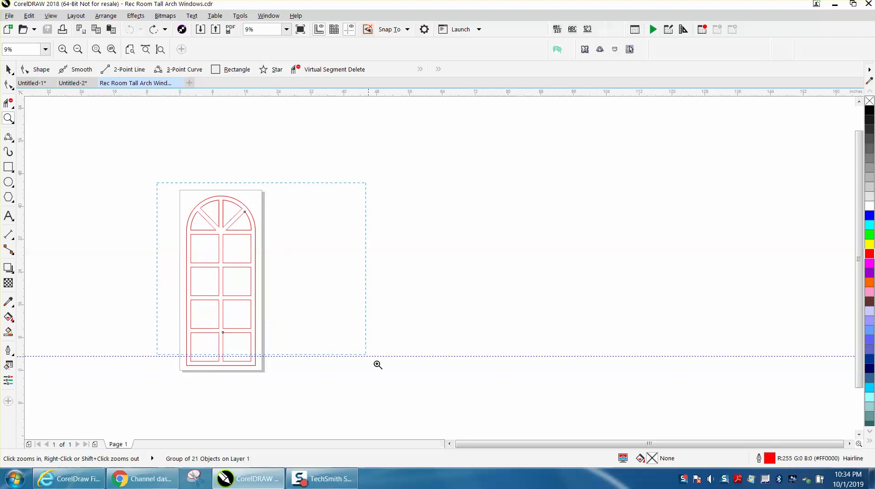
Step: Try Smart Fill in the original's top-right arch pane, then undo the leaking fill
{"action": "left_click_drag", "start_coordinate": [377, 365], "coordinate": [378, 365]}
{"action": "left_click", "coordinate": [10, 332]}
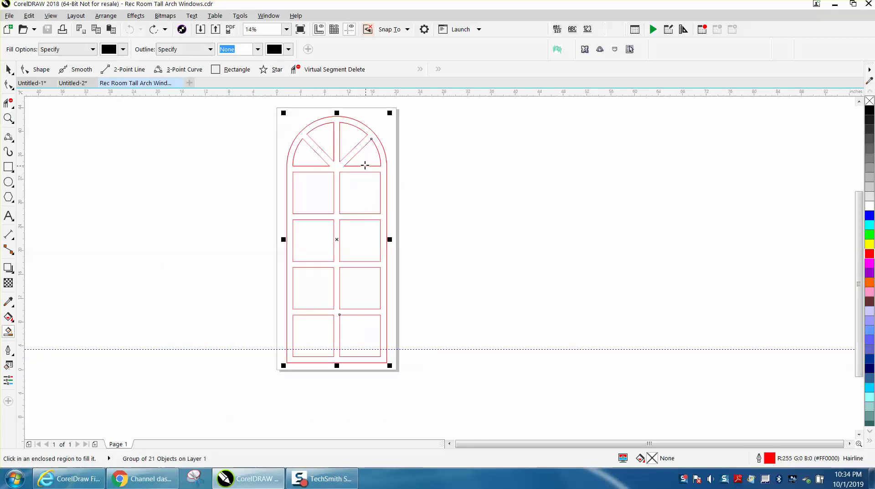
{"action": "left_click", "coordinate": [356, 153]}
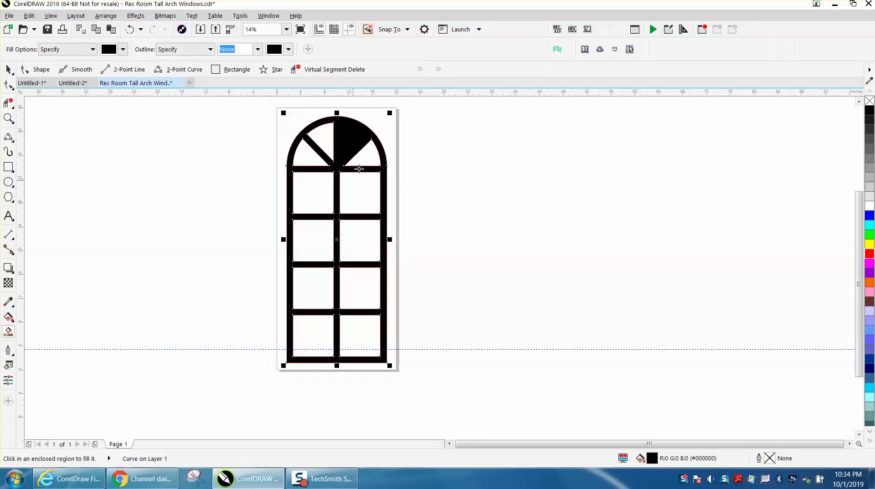
{"action": "left_click", "coordinate": [130, 30]}
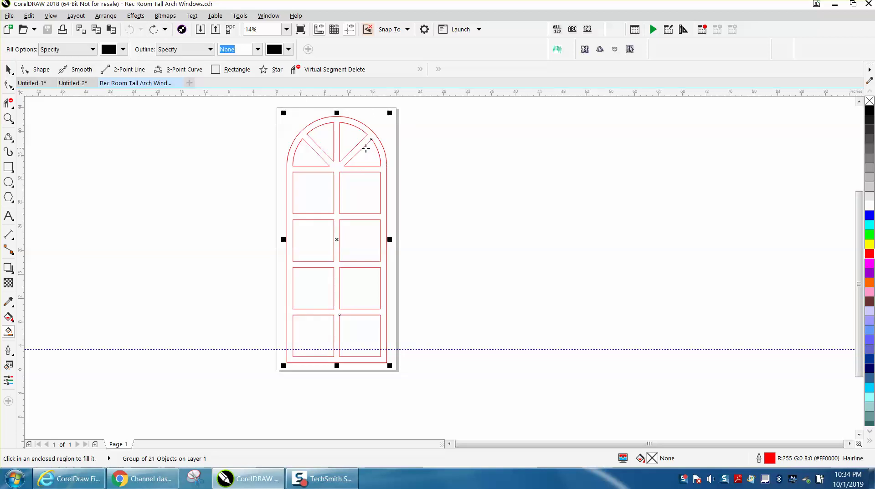
{"action": "left_click", "coordinate": [8, 118]}
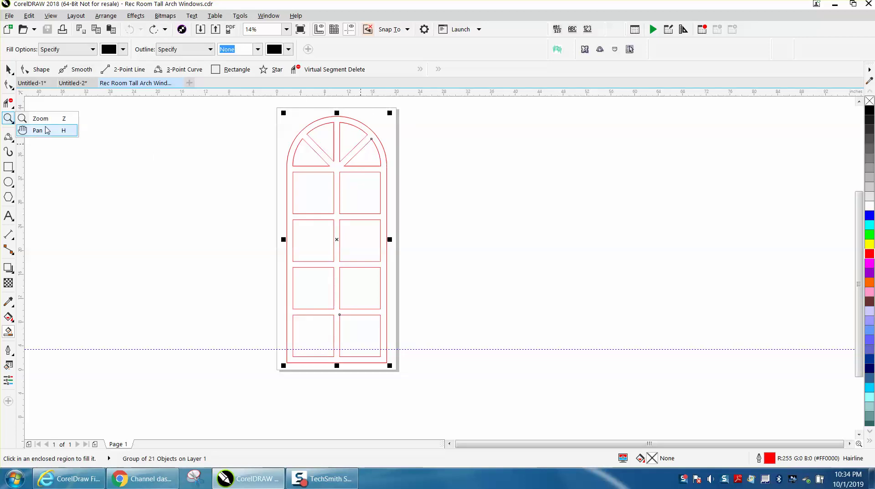
Step: Zoom closely into the arch's pointed join at the upper-right corner
{"action": "left_click_drag", "start_coordinate": [353, 129], "coordinate": [378, 143]}
{"action": "left_click_drag", "start_coordinate": [518, 270], "coordinate": [521, 272]}
{"action": "left_click", "coordinate": [8, 85]}
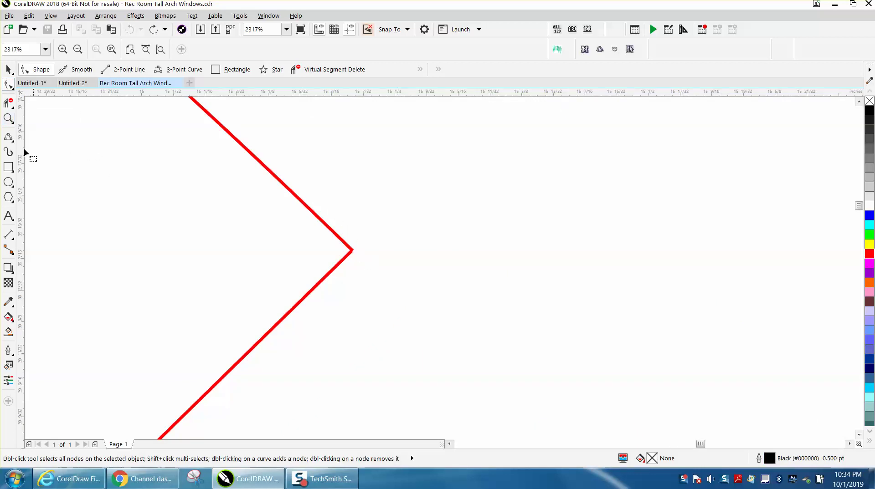
{"action": "left_click", "coordinate": [8, 118]}
{"action": "left_click_drag", "start_coordinate": [458, 318], "coordinate": [459, 318]}
{"action": "left_click", "coordinate": [8, 84]}
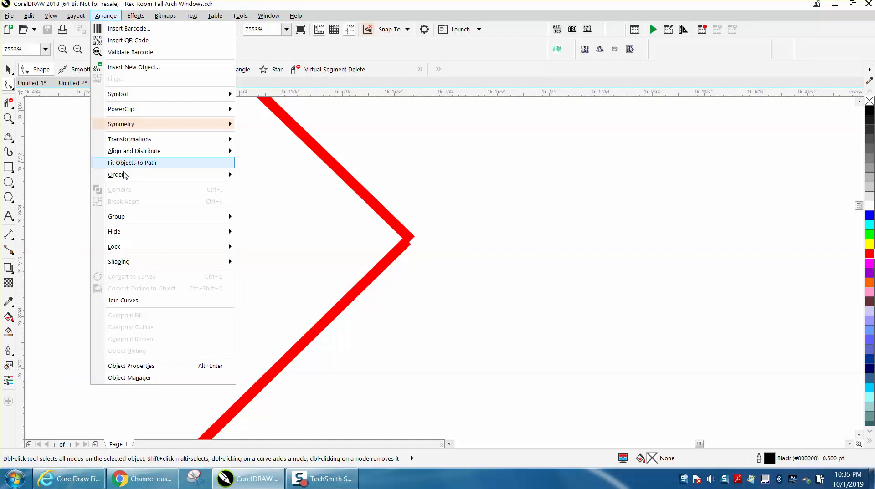
Step: Zoom back out and marquee-select the whole window as a 21-object group
{"action": "mouse_move", "coordinate": [137, 217]}
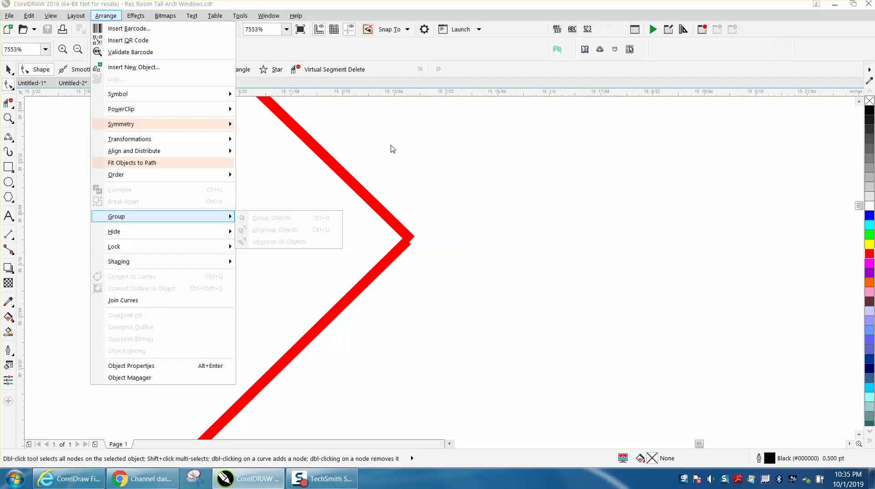
{"action": "left_click", "coordinate": [456, 166]}
{"action": "scroll", "coordinate": [455, 165], "scroll_direction": "down", "scroll_amount": 5}
{"action": "scroll", "coordinate": [458, 166], "scroll_direction": "down", "scroll_amount": 8}
{"action": "scroll", "coordinate": [263, 139], "scroll_direction": "down", "scroll_amount": 3}
{"action": "left_click", "coordinate": [8, 69]}
{"action": "left_click_drag", "start_coordinate": [228, 104], "coordinate": [425, 311]}
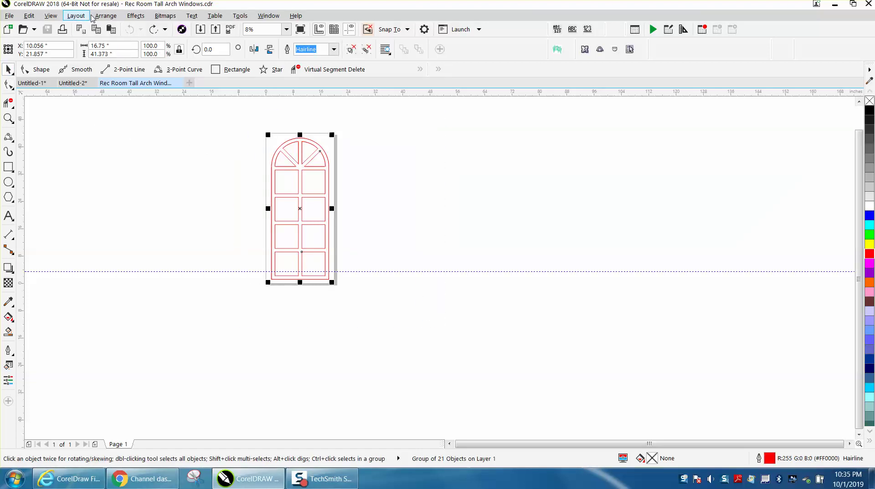
Step: Ungroup the arched window into separate objects and zoom toward the arch's upper-right
{"action": "left_click", "coordinate": [105, 15]}
{"action": "mouse_move", "coordinate": [185, 220]}
{"action": "left_click", "coordinate": [255, 229]}
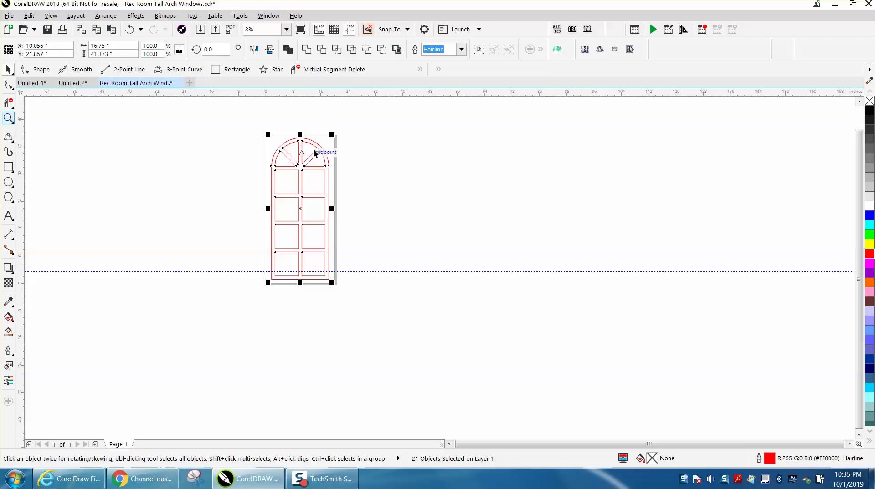
{"action": "left_click", "coordinate": [8, 118]}
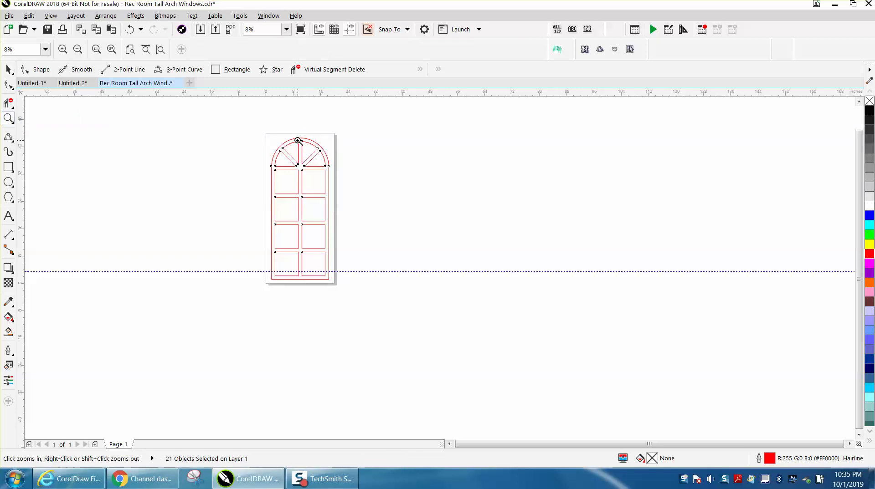
{"action": "left_click_drag", "start_coordinate": [363, 185], "coordinate": [364, 163]}
Step: Break the curve at the arch corner node, test-pull the upper segment, then undo
{"action": "left_click", "coordinate": [9, 84]}
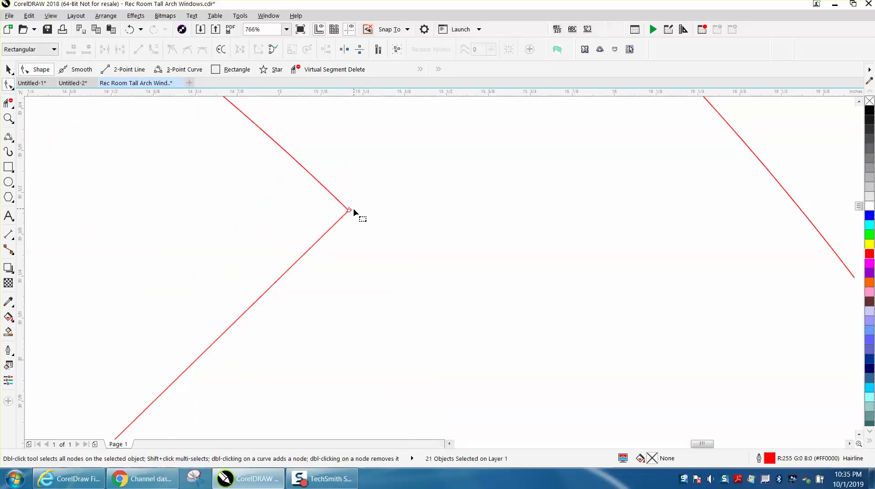
{"action": "left_click_drag", "start_coordinate": [342, 231], "coordinate": [340, 237]}
{"action": "left_click", "coordinate": [119, 50]}
{"action": "left_click", "coordinate": [394, 158]}
{"action": "left_click_drag", "start_coordinate": [354, 207], "coordinate": [375, 196]}
{"action": "left_click", "coordinate": [130, 29]}
Step: Magnify the arch corner much further and select the end nodes there
{"action": "left_click", "coordinate": [9, 118]}
{"action": "left_click_drag", "start_coordinate": [322, 189], "coordinate": [405, 247]}
{"action": "left_click", "coordinate": [352, 246]}
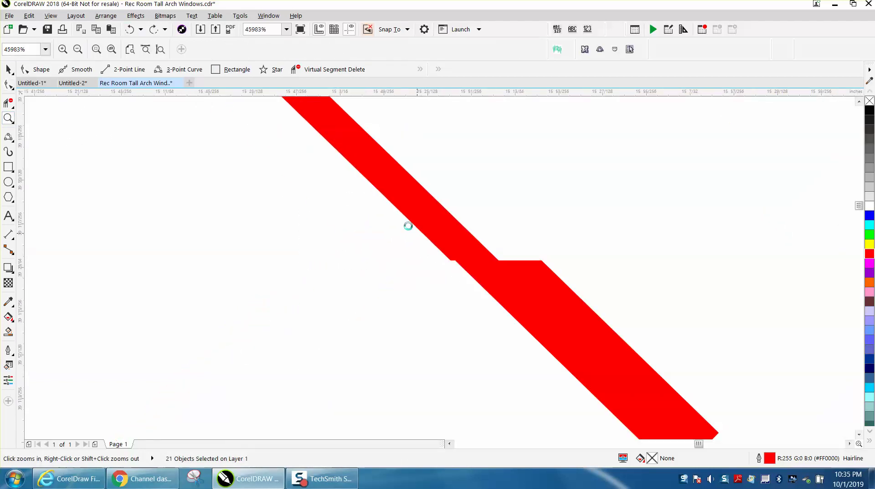
{"action": "left_click_drag", "start_coordinate": [412, 237], "coordinate": [518, 304]}
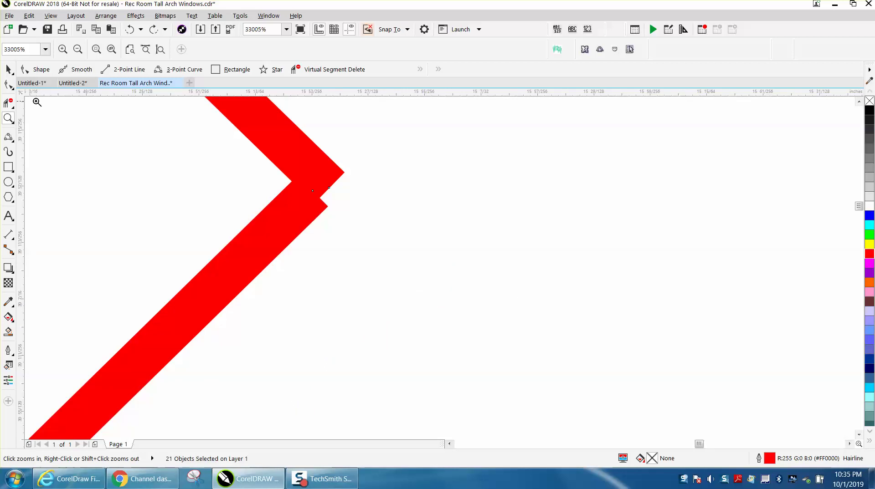
{"action": "left_click", "coordinate": [9, 84]}
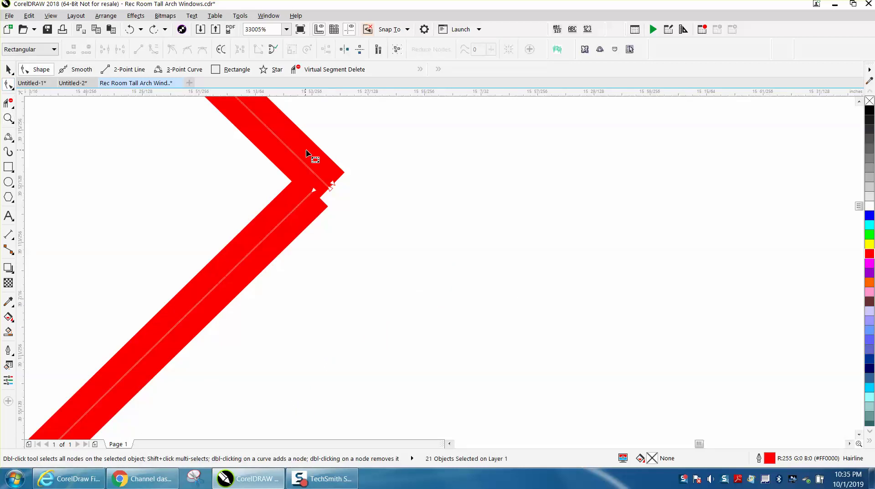
{"action": "left_click_drag", "start_coordinate": [359, 159], "coordinate": [285, 214]}
{"action": "left_click", "coordinate": [268, 16]}
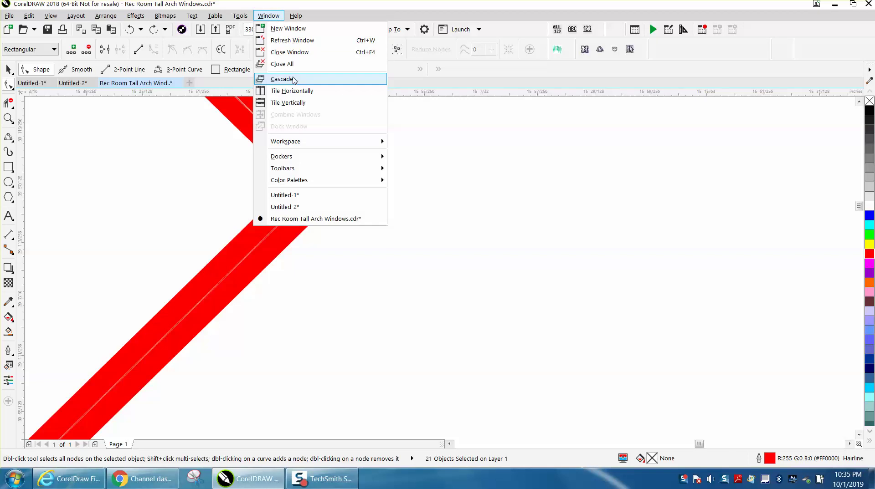
Step: Join the loose curve ends at the arch corner using Extend with a 0.5" gap tolerance
{"action": "mouse_move", "coordinate": [313, 160]}
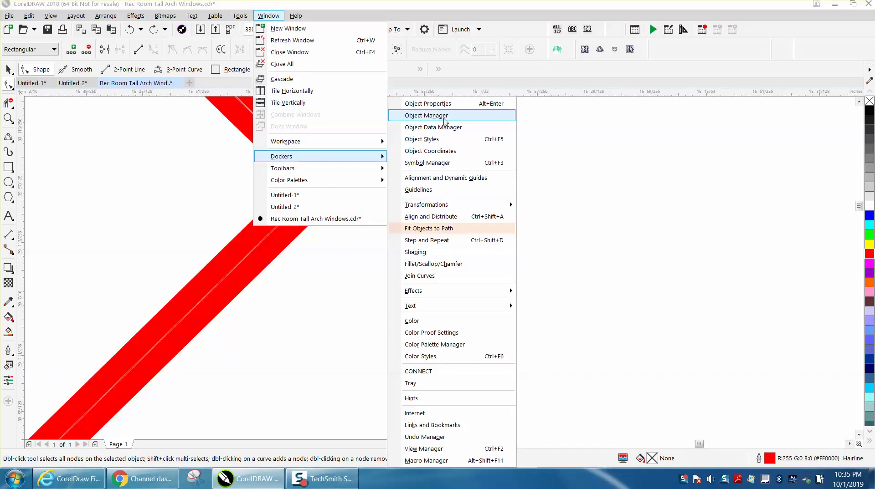
{"action": "left_click", "coordinate": [430, 275]}
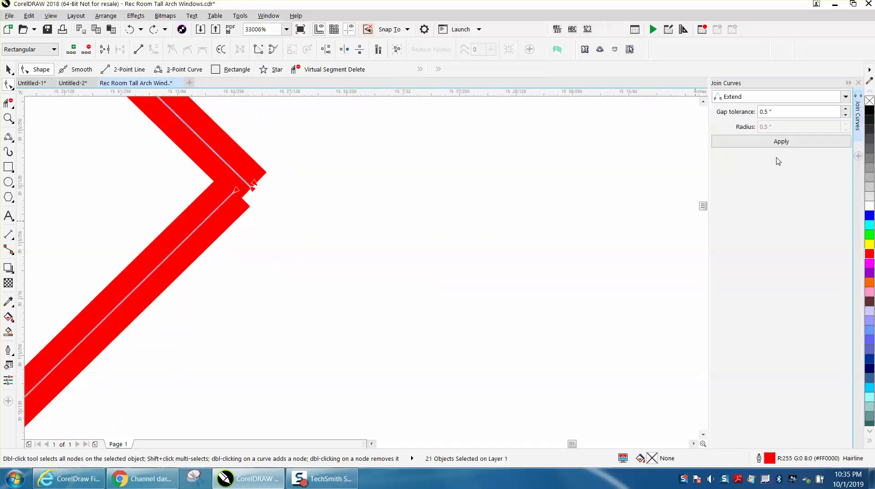
{"action": "left_click", "coordinate": [772, 142]}
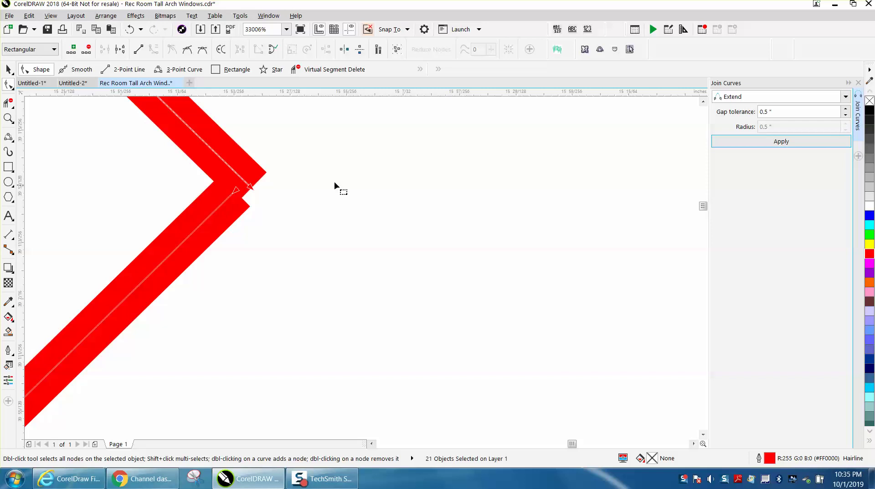
Step: Try dragging the arch's corner nodes up and right, then undo those node edits
{"action": "left_click_drag", "start_coordinate": [293, 162], "coordinate": [231, 210]}
{"action": "left_click_drag", "start_coordinate": [252, 187], "coordinate": [286, 162]}
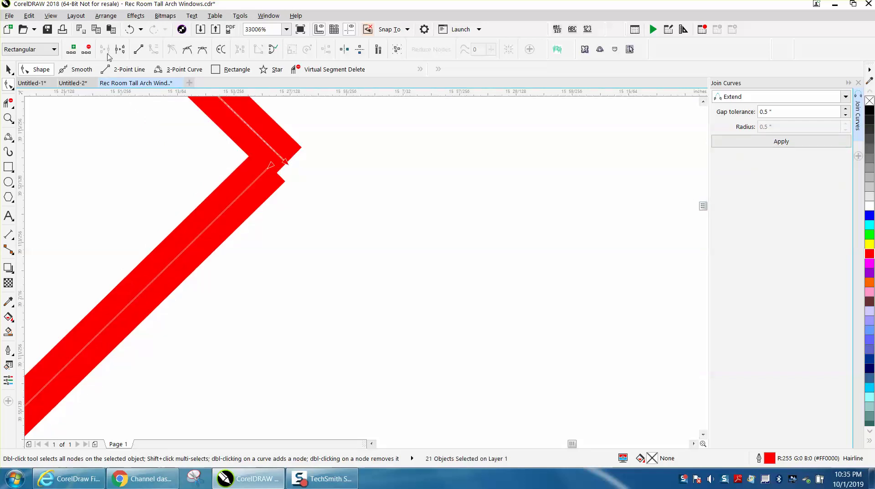
{"action": "left_click", "coordinate": [130, 29]}
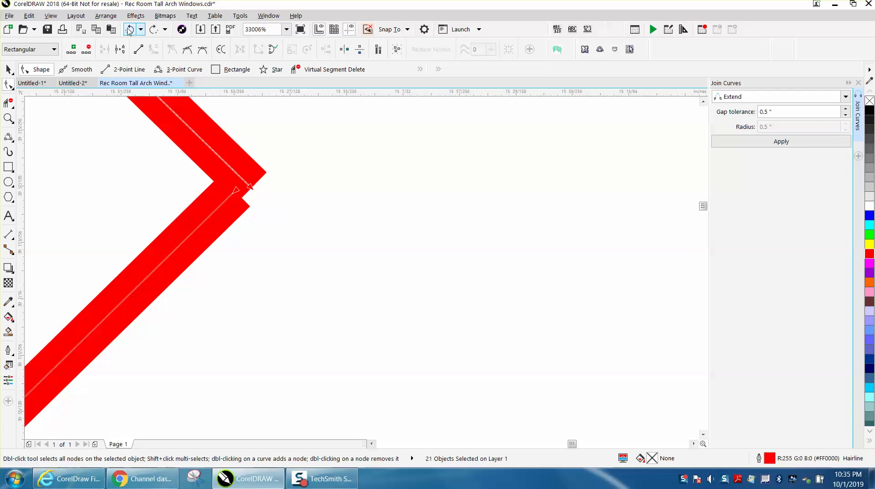
{"action": "left_click", "coordinate": [129, 29]}
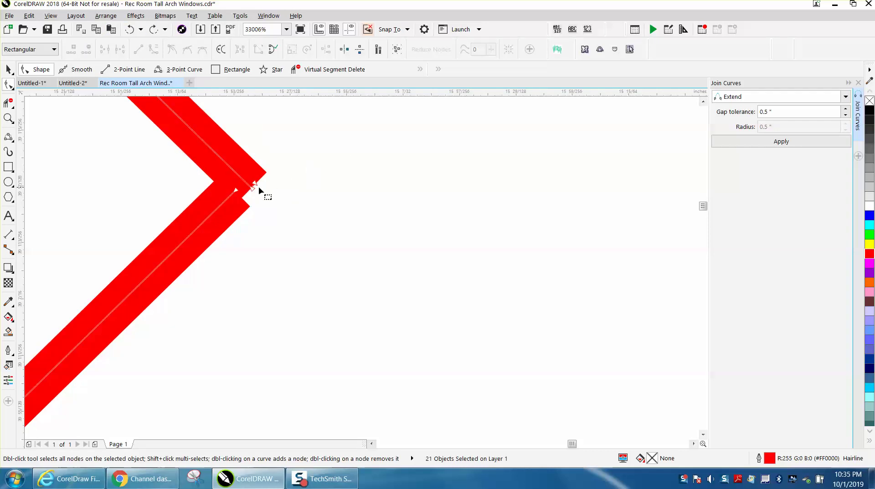
{"action": "left_click_drag", "start_coordinate": [255, 185], "coordinate": [301, 171]}
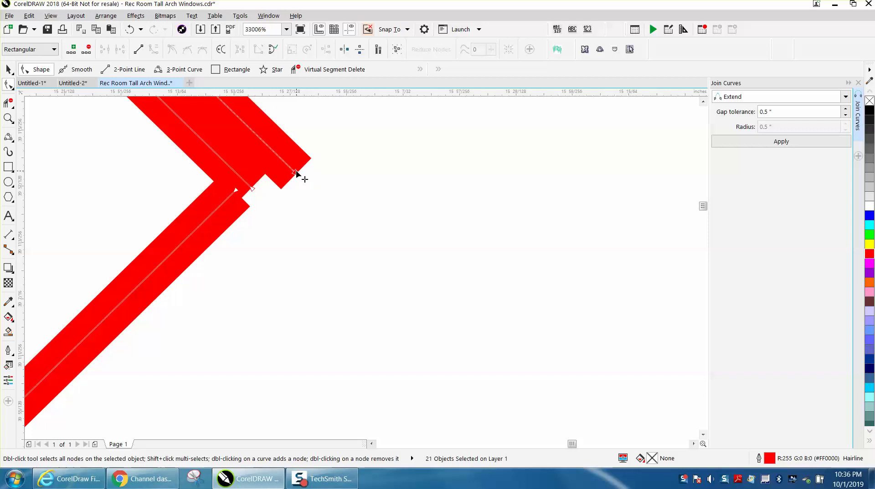
{"action": "key", "text": "ctrl+z"}
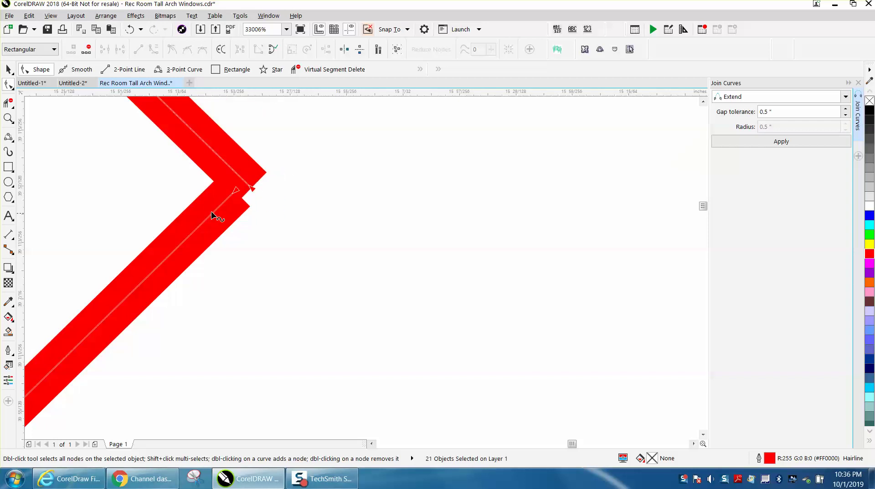
Step: Reapply the 0.5" Extend join so the corner meets cleanly, leaving 20 objects
{"action": "left_click", "coordinate": [760, 141]}
{"action": "scroll", "coordinate": [548, 221], "scroll_direction": "down", "scroll_amount": 5}
{"action": "scroll", "coordinate": [559, 220], "scroll_direction": "down", "scroll_amount": 10}
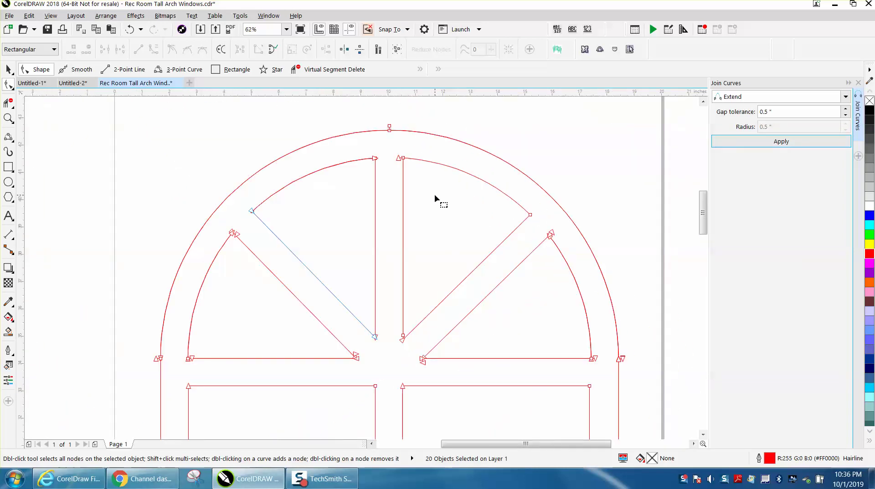
{"action": "left_click", "coordinate": [389, 127]}
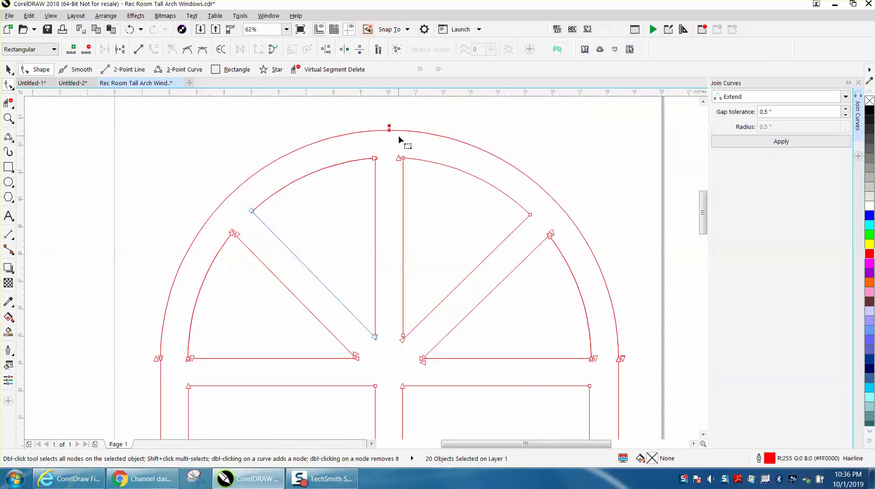
{"action": "key", "text": "Delete"}
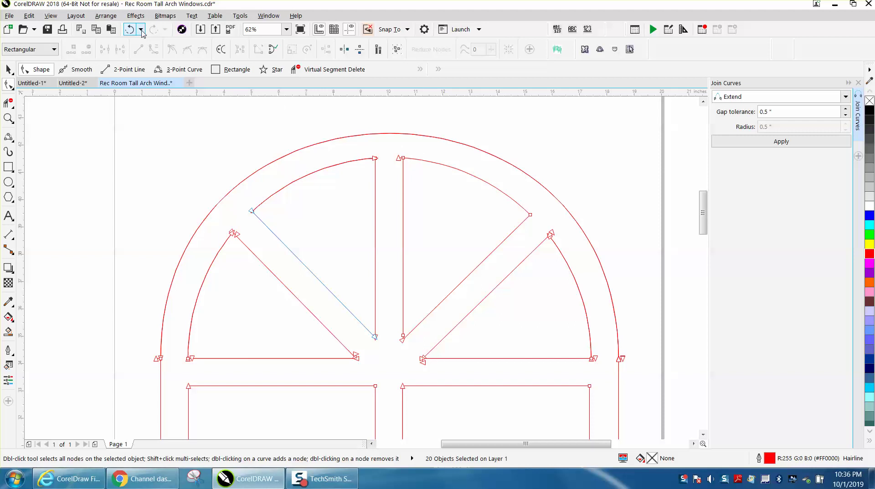
{"action": "key", "text": "ctrl+z"}
{"action": "left_click", "coordinate": [404, 123]}
{"action": "left_click", "coordinate": [391, 130]}
{"action": "mouse_move", "coordinate": [418, 131]}
{"action": "left_mouse_down"}
{"action": "mouse_move", "coordinate": [452, 139]}
{"action": "mouse_move", "coordinate": [428, 132]}
{"action": "left_mouse_up"}
{"action": "left_click", "coordinate": [129, 29]}
{"action": "key", "text": "F3"}
{"action": "key", "text": "F3"}
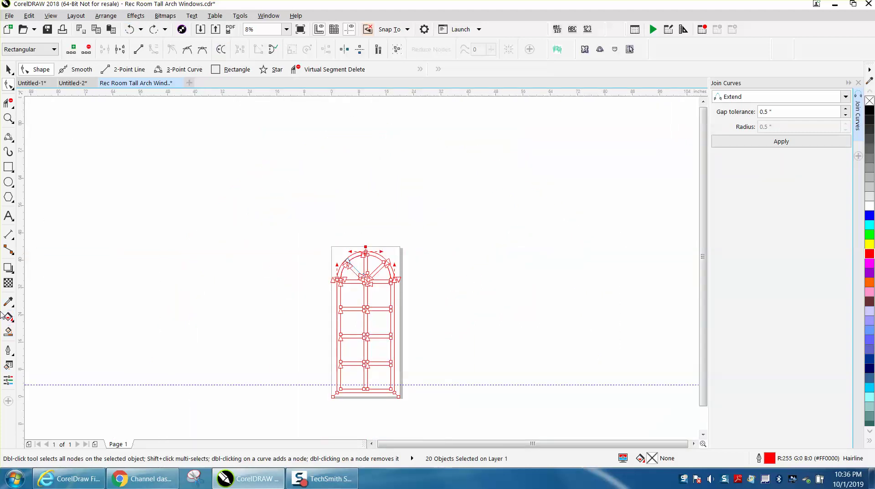
Step: Smart Fill the window frame into one new curve and move it right of the original
{"action": "left_click", "coordinate": [8, 333]}
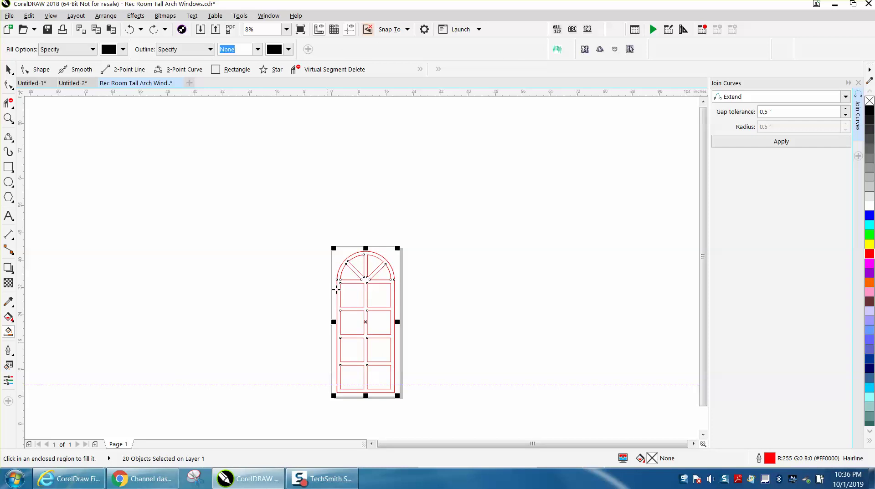
{"action": "left_click", "coordinate": [366, 282]}
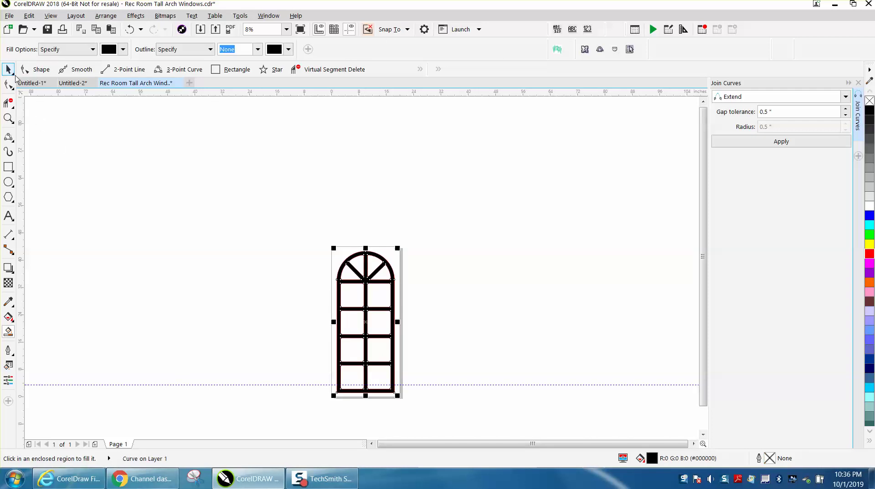
{"action": "left_click", "coordinate": [9, 69]}
{"action": "left_click_drag", "start_coordinate": [366, 297], "coordinate": [463, 286]}
Step: Give the new curve no fill and a red outline
{"action": "left_click", "coordinate": [869, 100]}
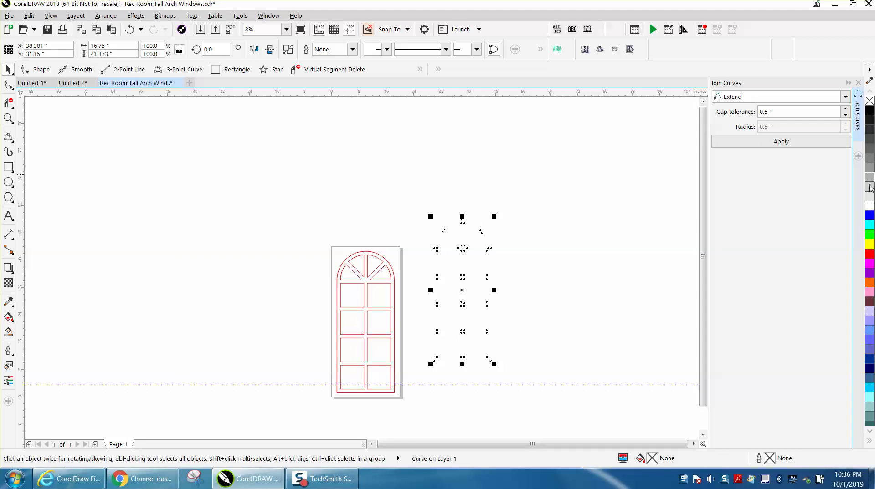
{"action": "right_click", "coordinate": [869, 253]}
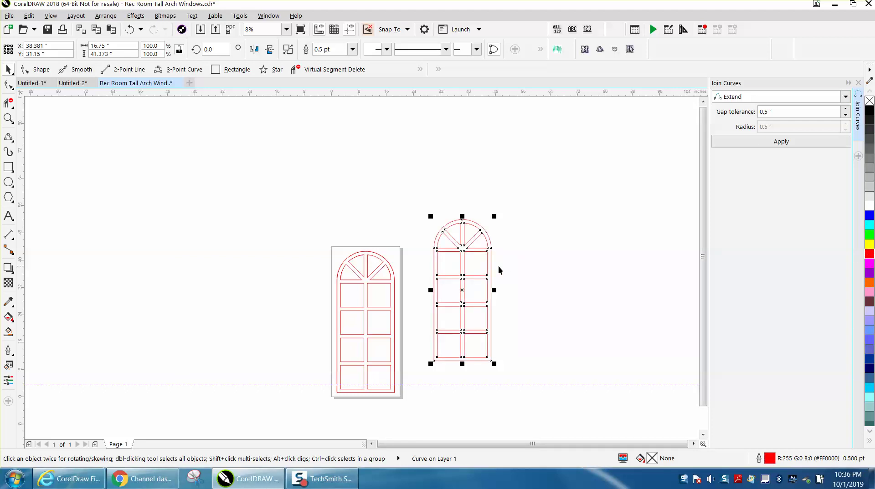
{"action": "left_click", "coordinate": [367, 253]}
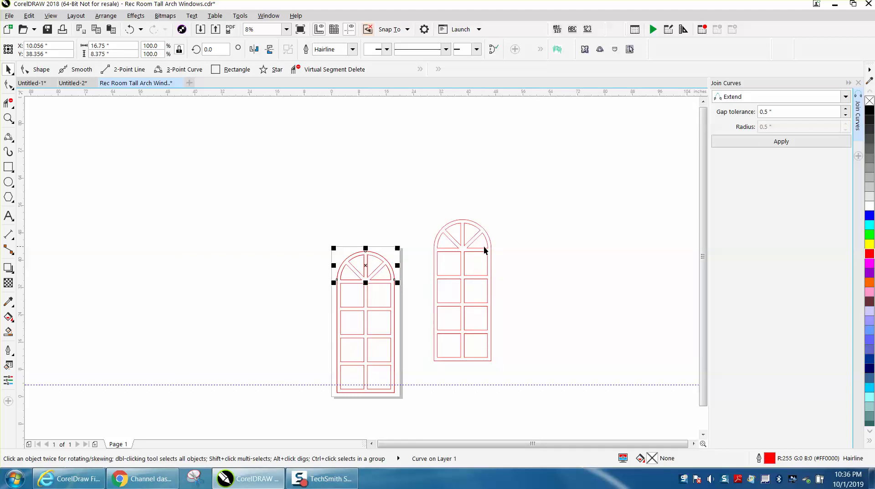